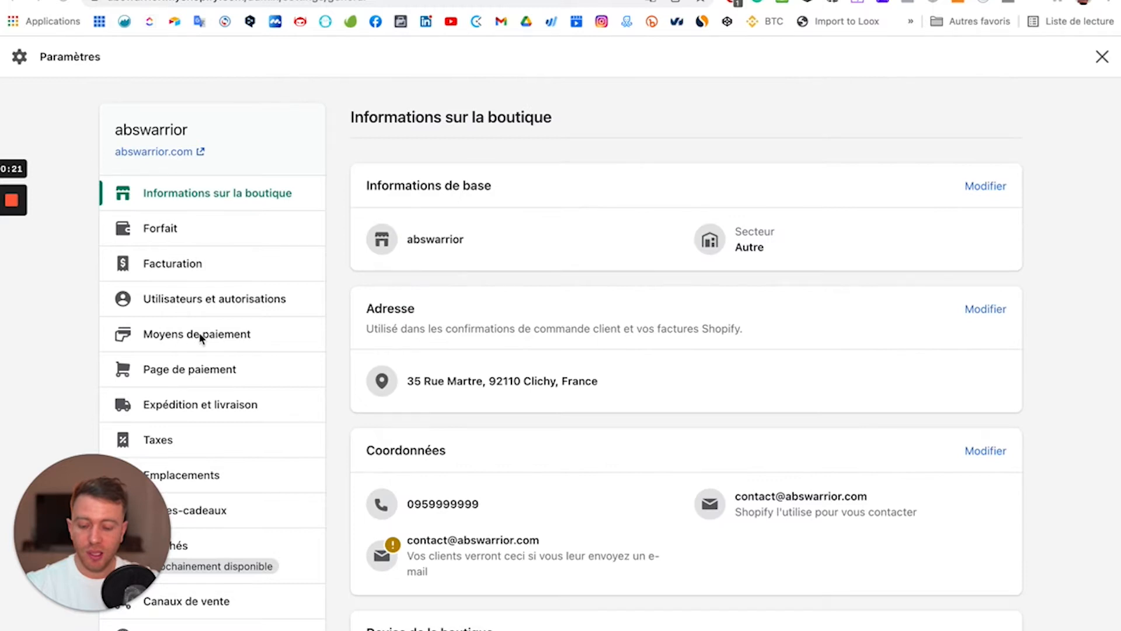
- Open the Moyens de paiement settings and scroll down to Moyens de paiement alternatifs
click(243, 338)
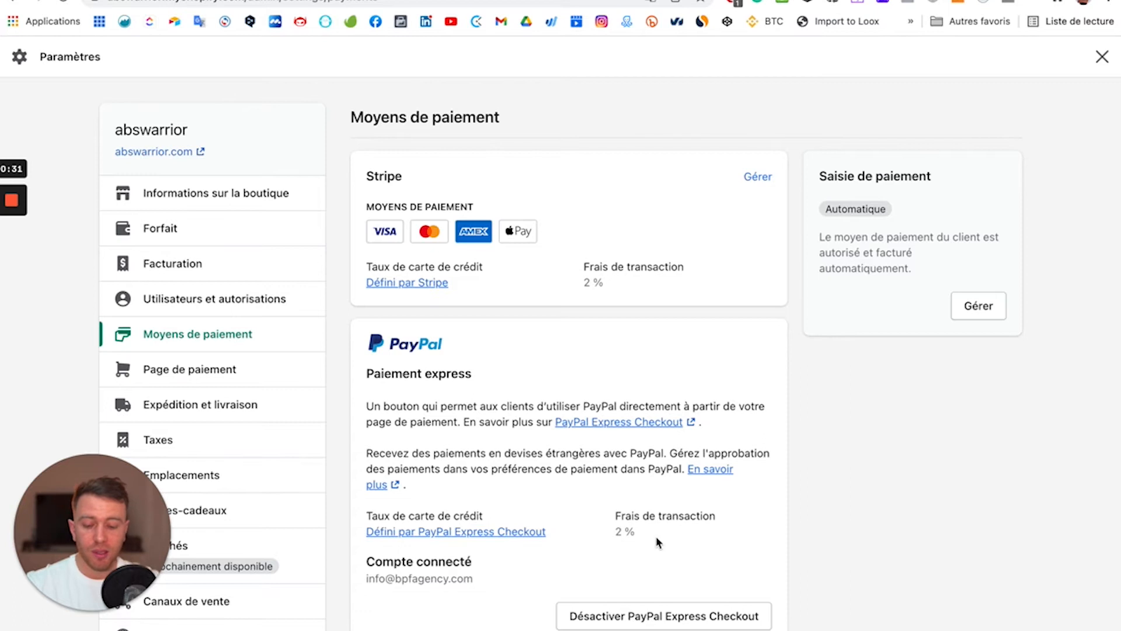
scroll(657, 541, down, 6)
scroll(657, 542, down, 5)
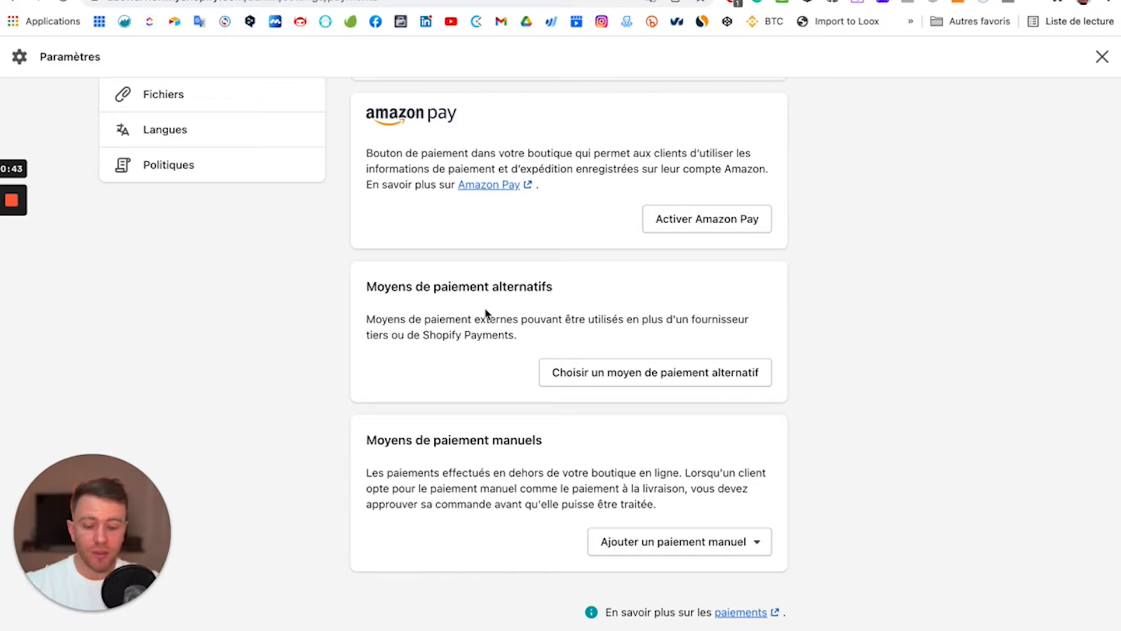
- Browse the alternative provider catalogue to Coinbase Commerce and reveal its 'et 2 de plus' coins
click(666, 383)
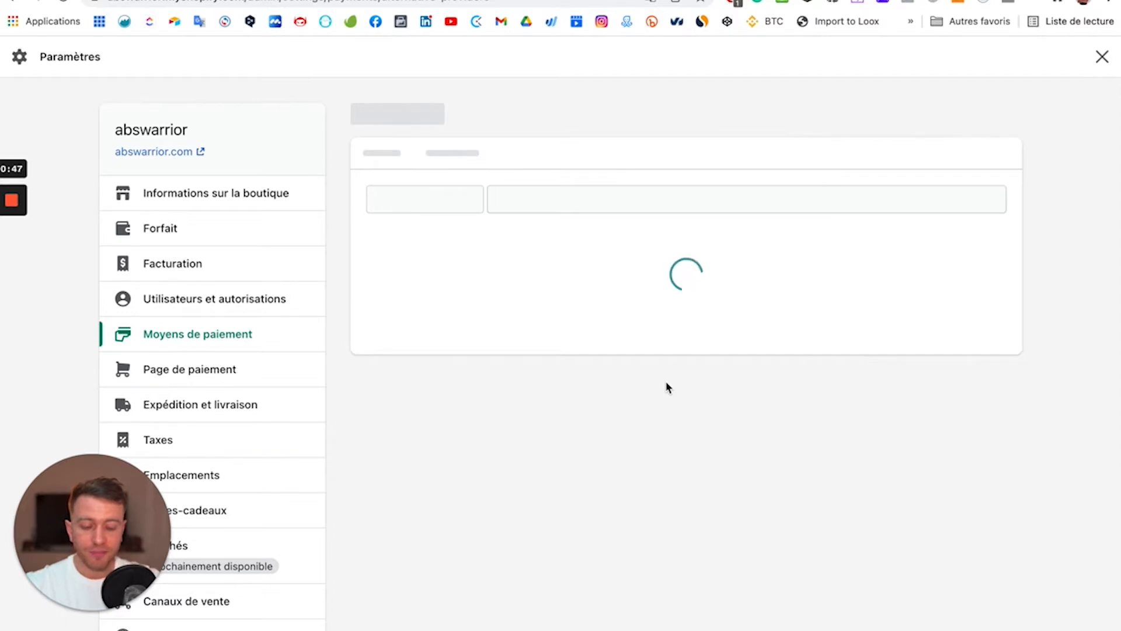
scroll(669, 388, down, 5)
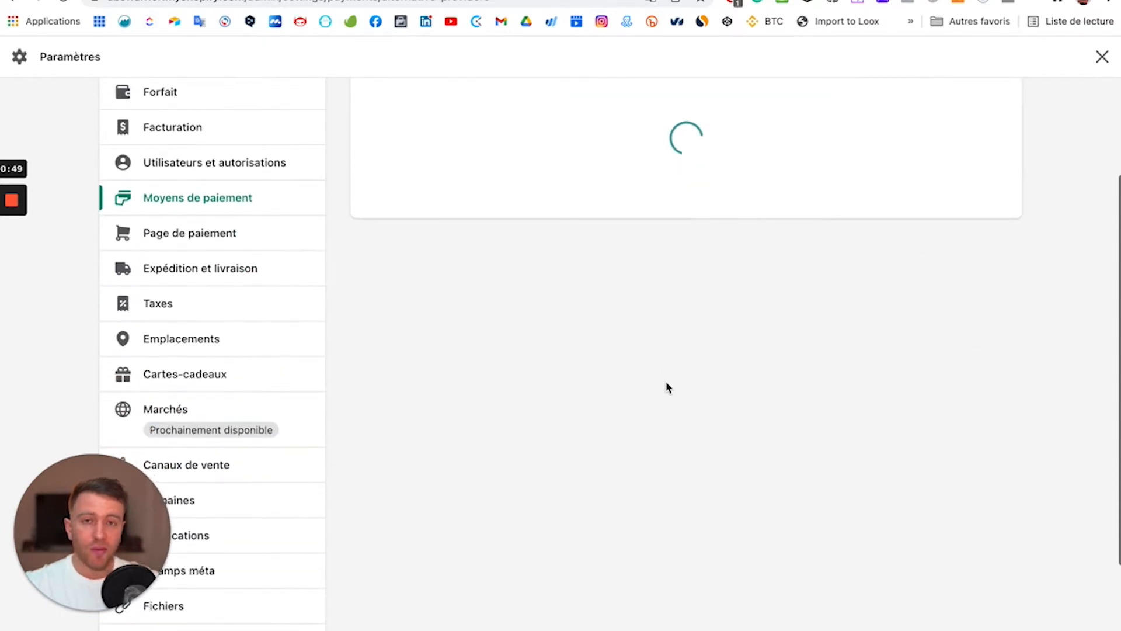
scroll(668, 388, down, 3)
scroll(668, 387, down, 12)
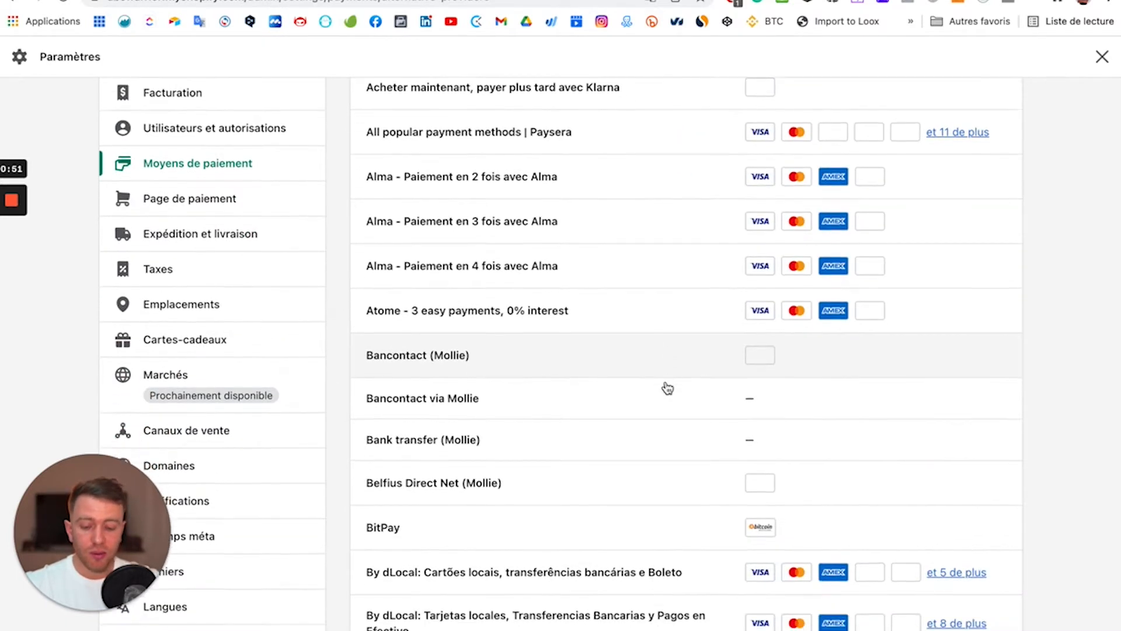
scroll(667, 386, down, 8)
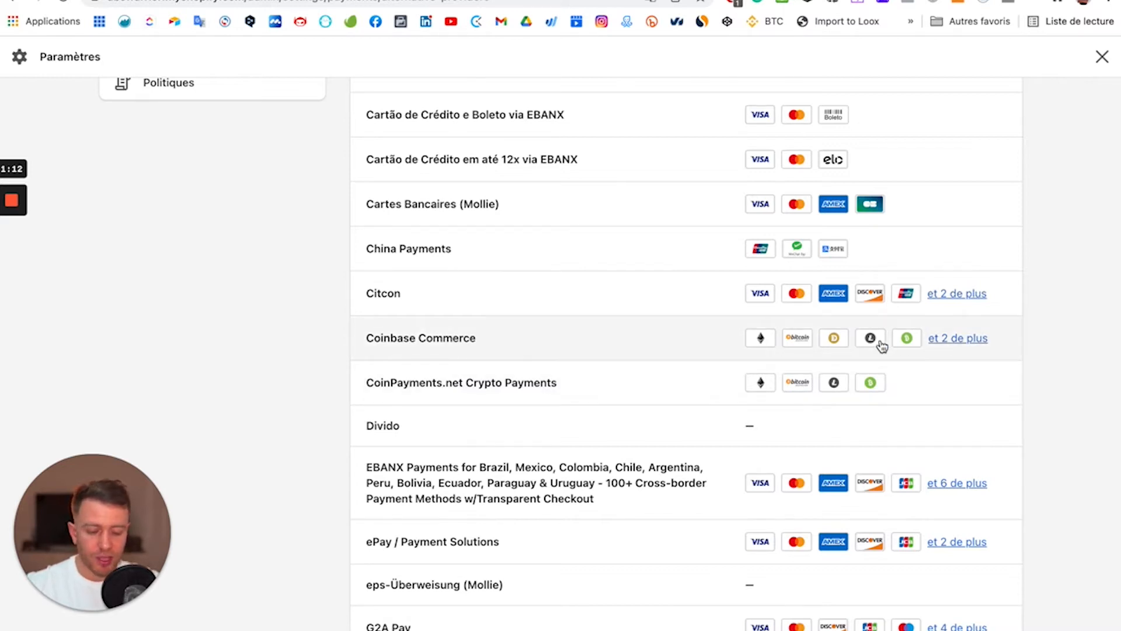
click(955, 337)
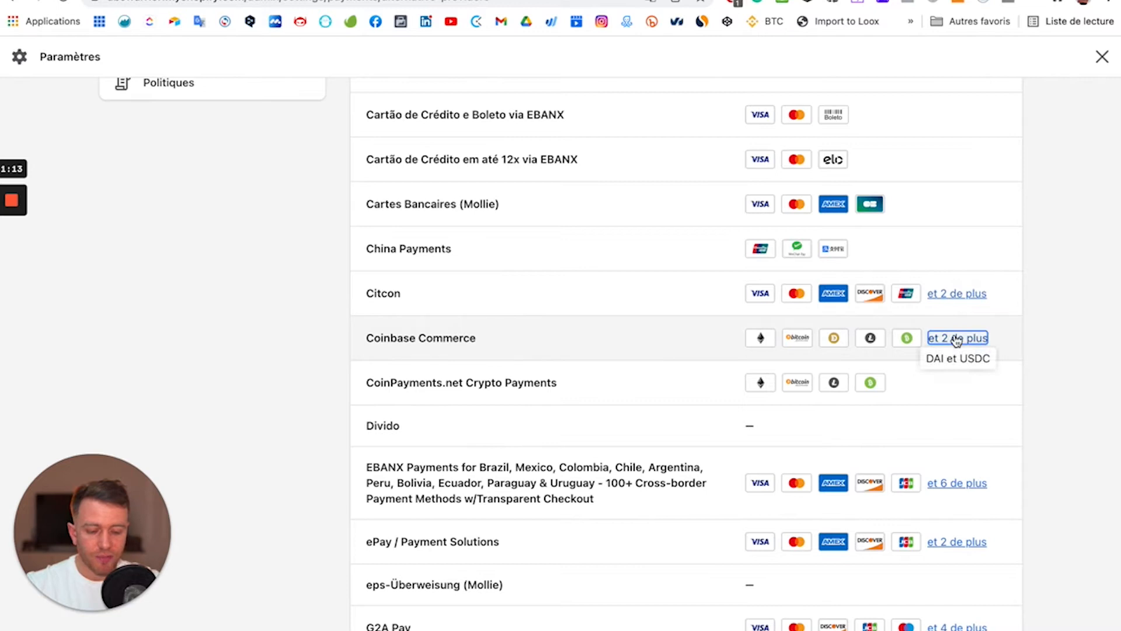
- Open Coinbase Commerce's provider page and review its account fields, seven enabled coins and test mode
click(534, 342)
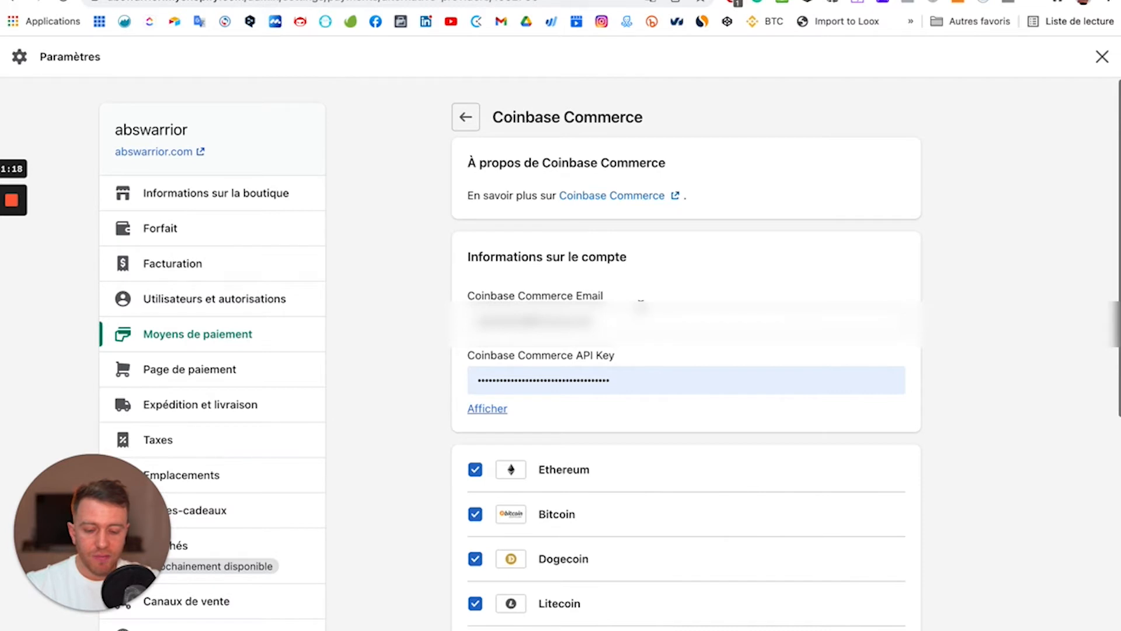
scroll(638, 300, down, 3)
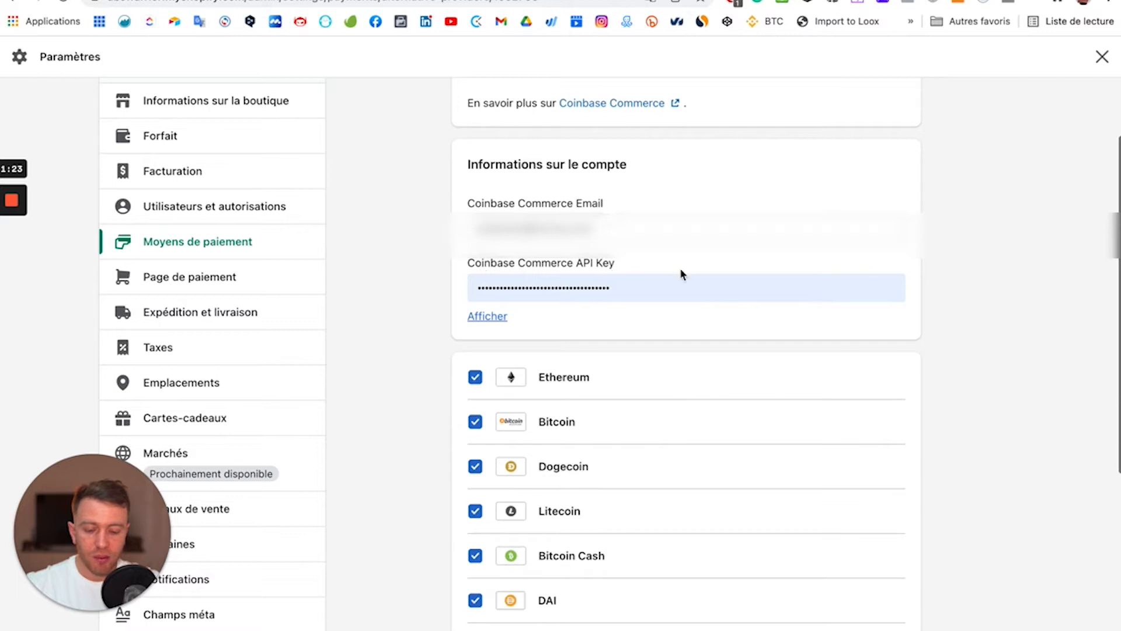
scroll(565, 283, down, 4)
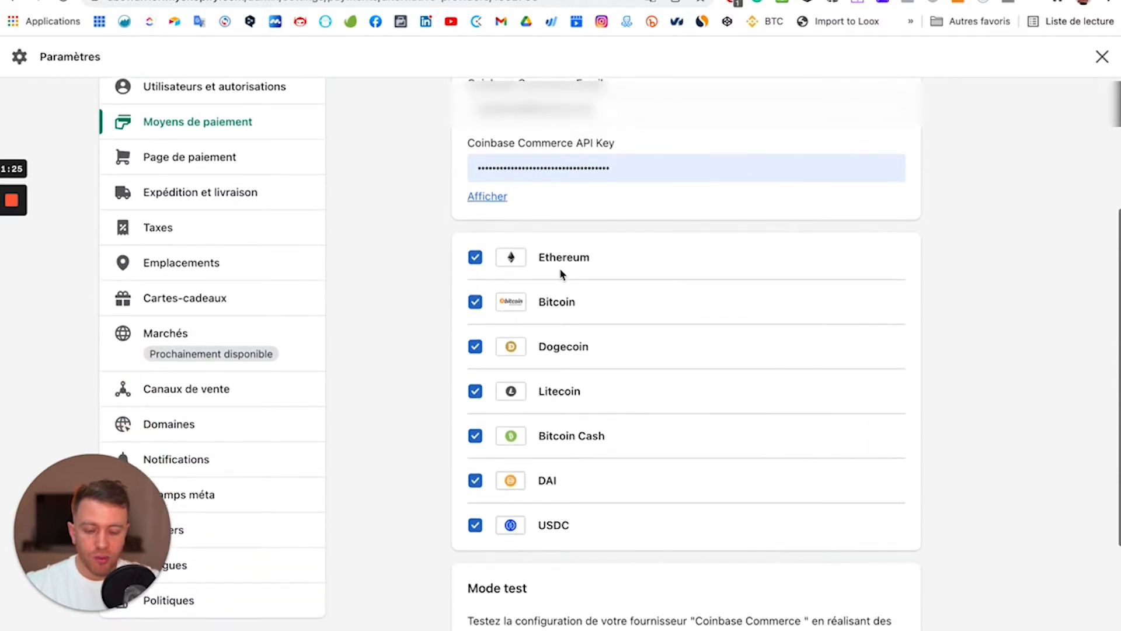
scroll(563, 275, down, 2)
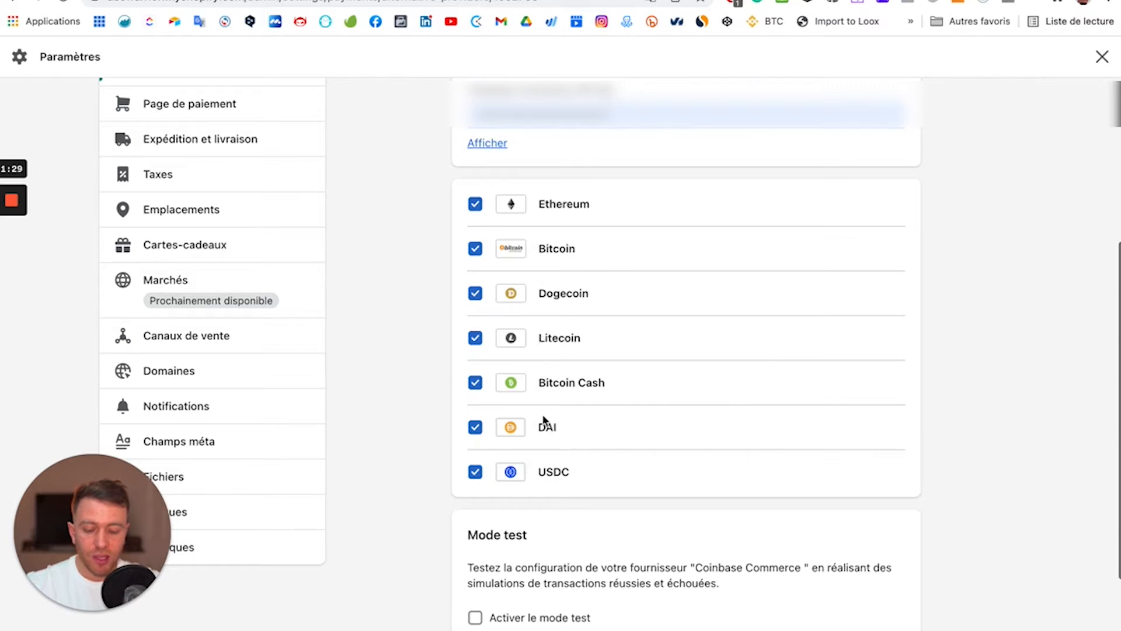
scroll(540, 474, down, 3)
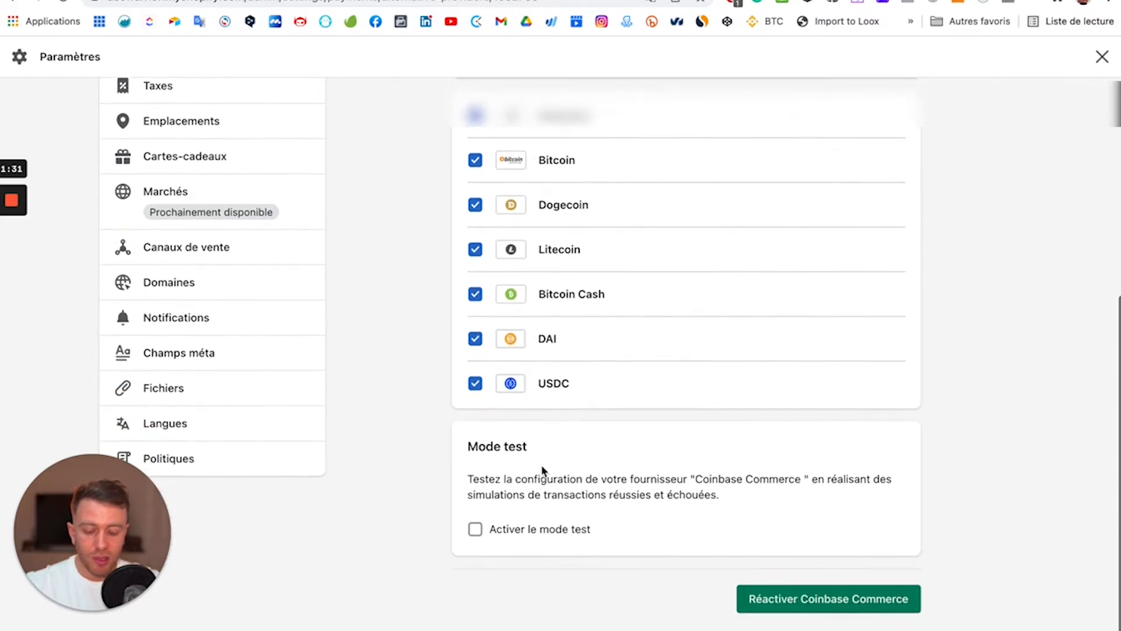
scroll(553, 415, up, 5)
scroll(555, 418, up, 8)
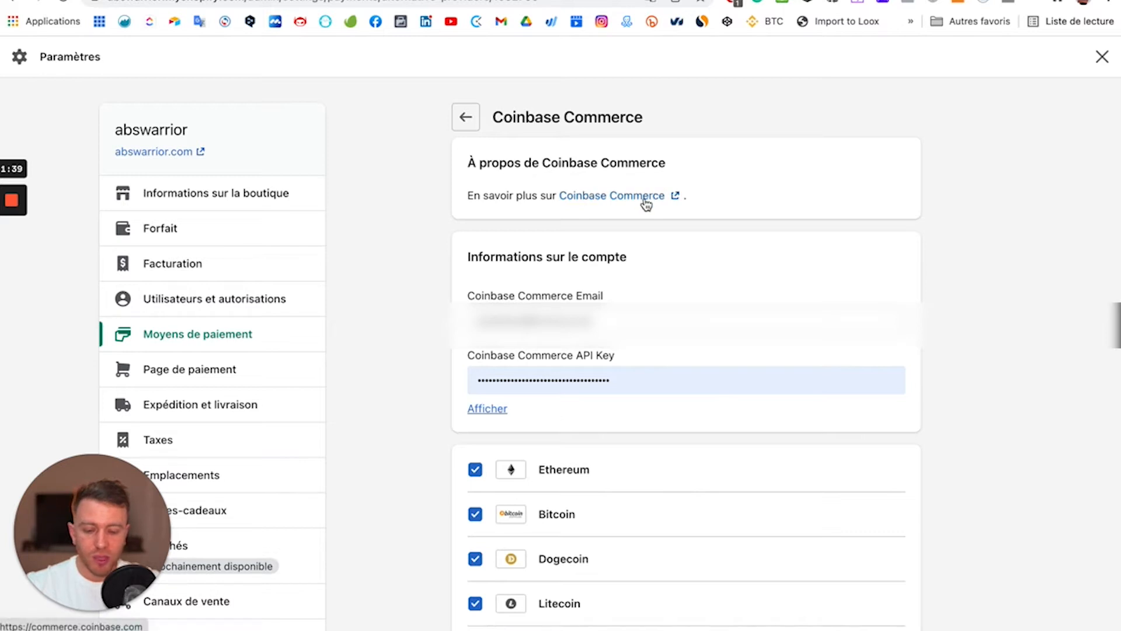
- Enter the new account's email address and password on the Coinbase Commerce signup form
click(403, 0)
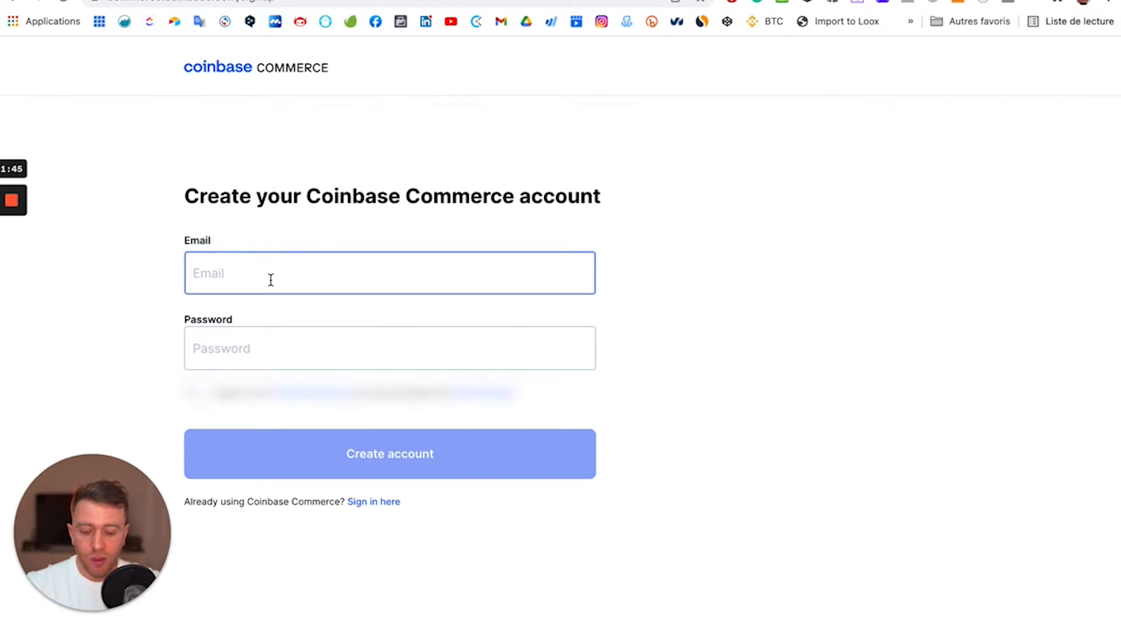
key(Tab)
text(***********)
click(745, 263)
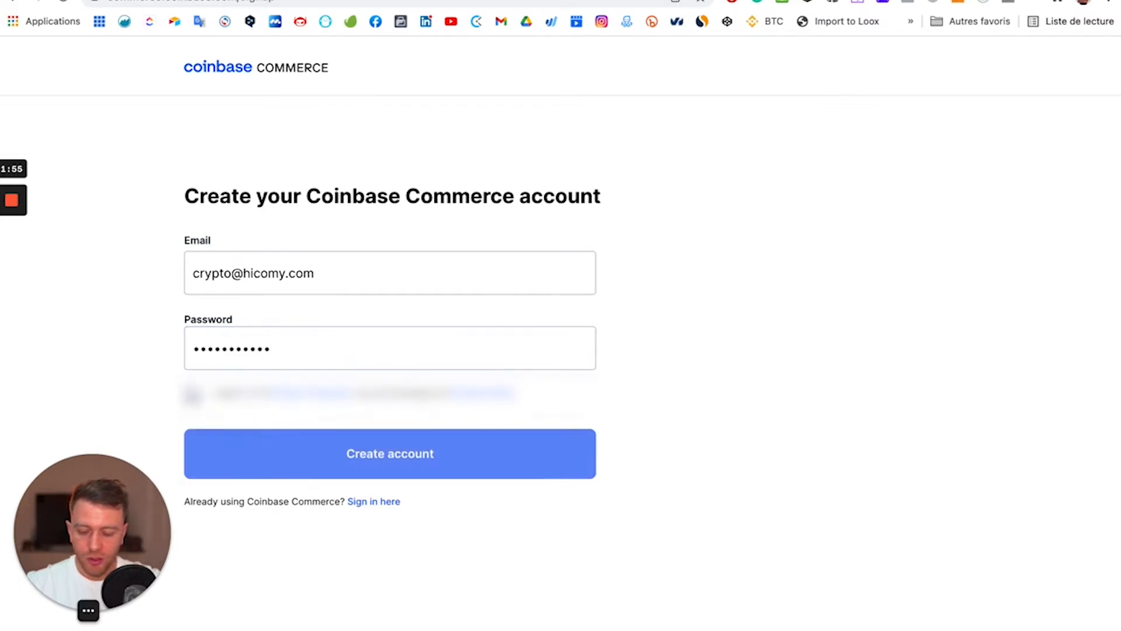
- Accept the terms, pass reCAPTCHA, create the account, and save the login in Chrome
click(368, 458)
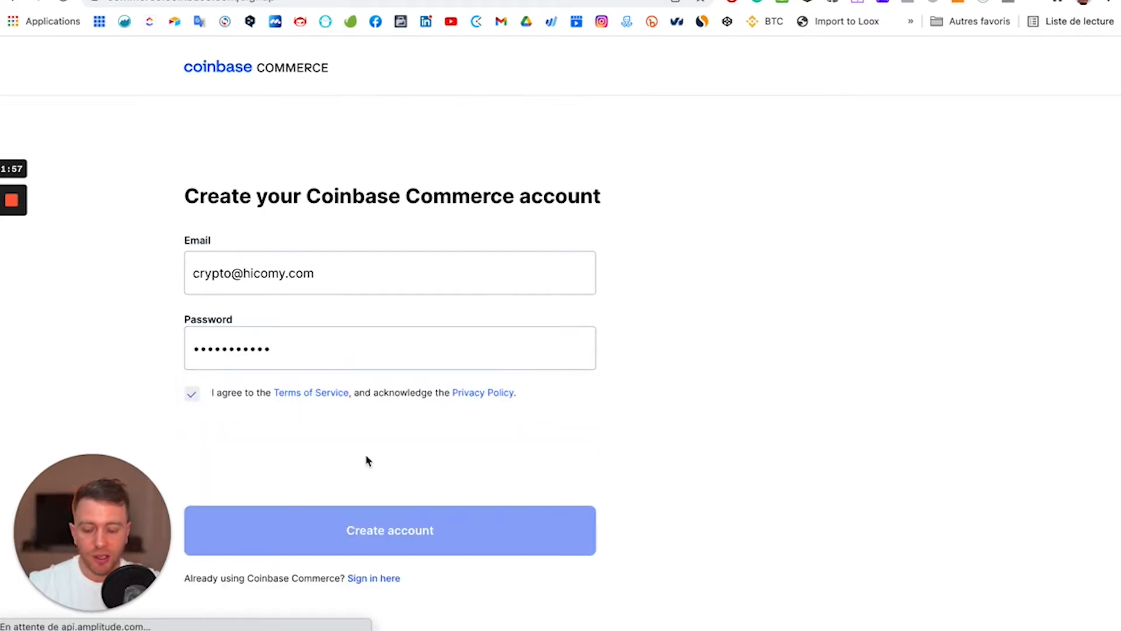
click(204, 460)
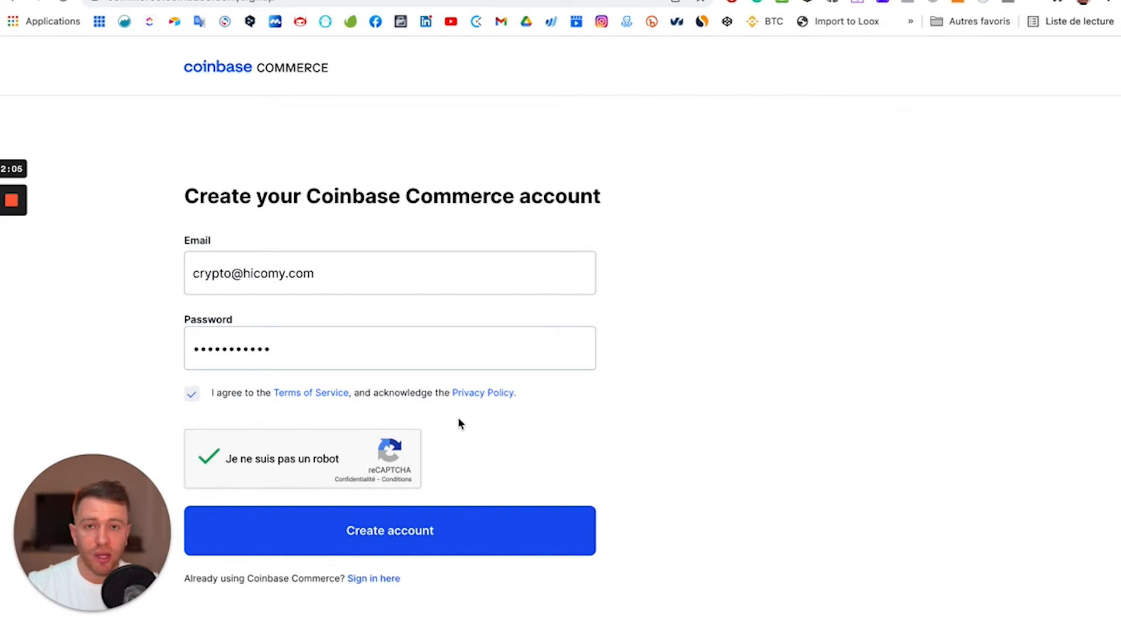
click(424, 519)
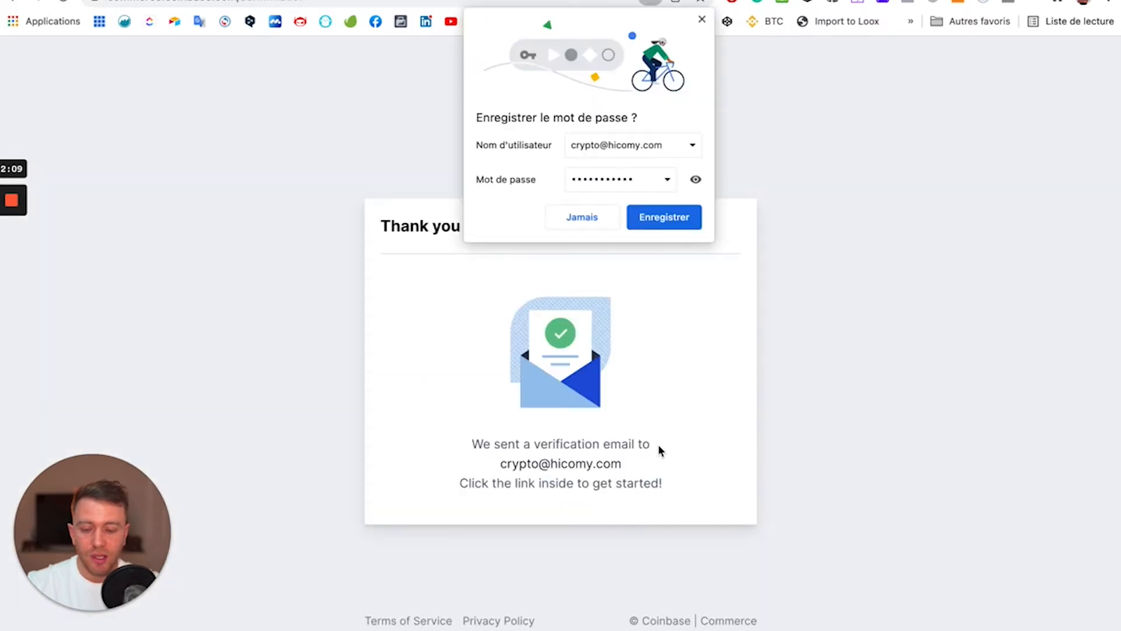
click(663, 216)
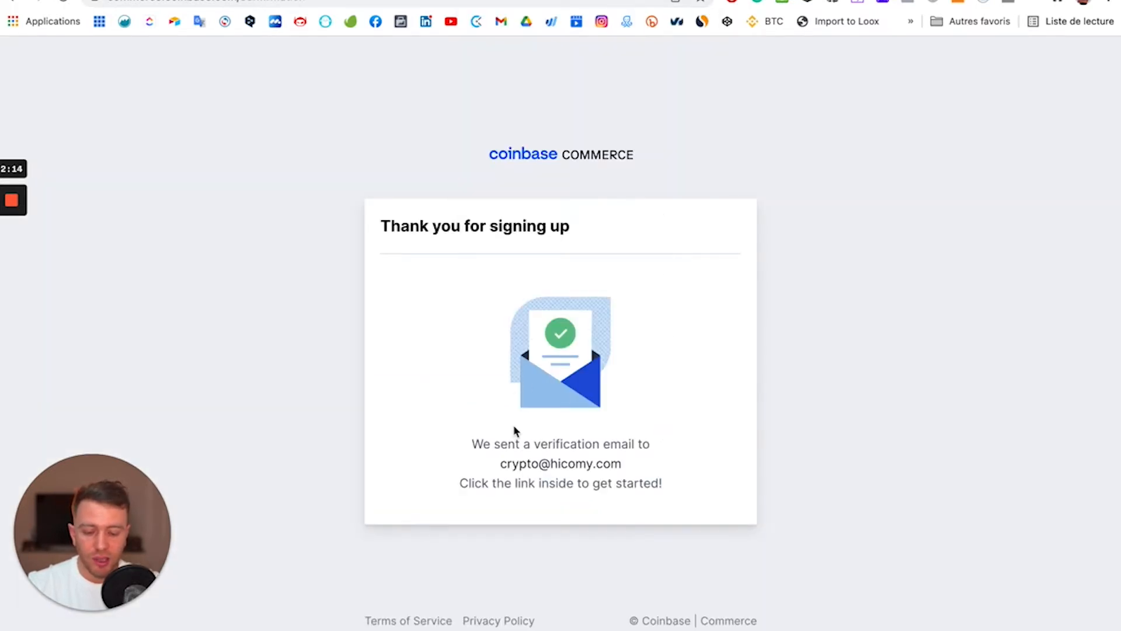
key(ctrl+Tab)
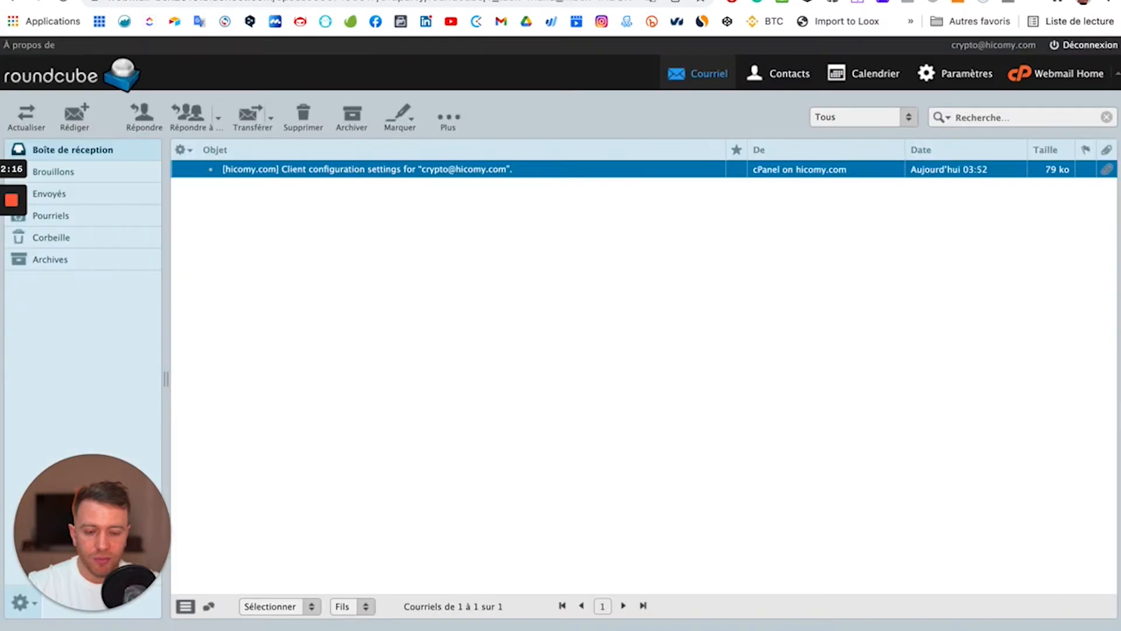
- Refresh Roundcube, open 'Activate your Coinbase Commerce account', and verify the email address
click(29, 115)
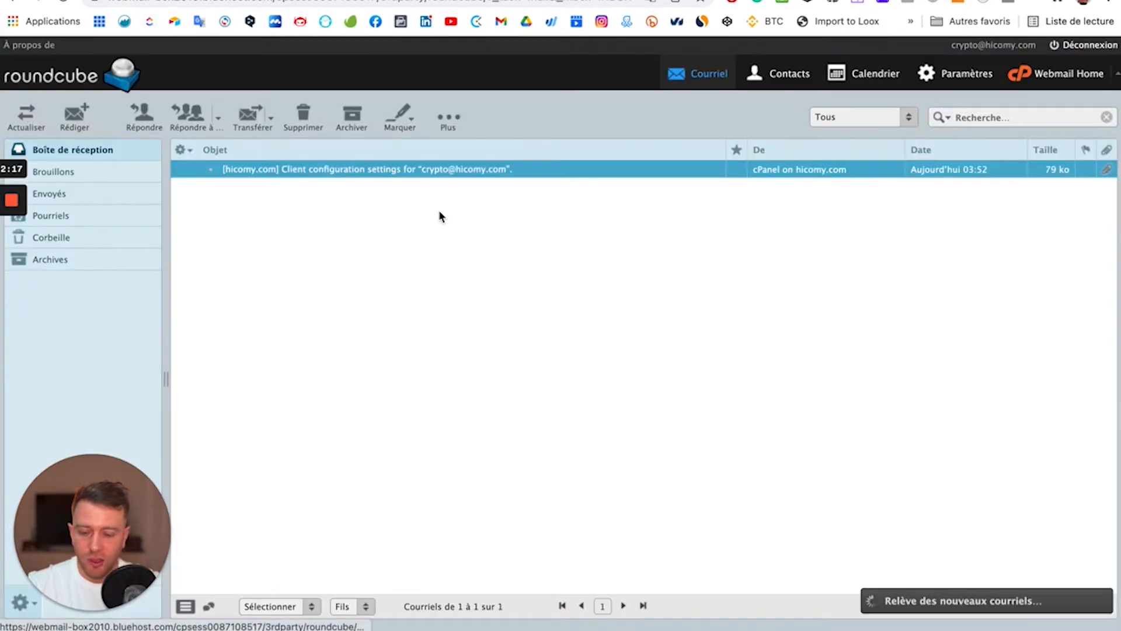
click(33, 121)
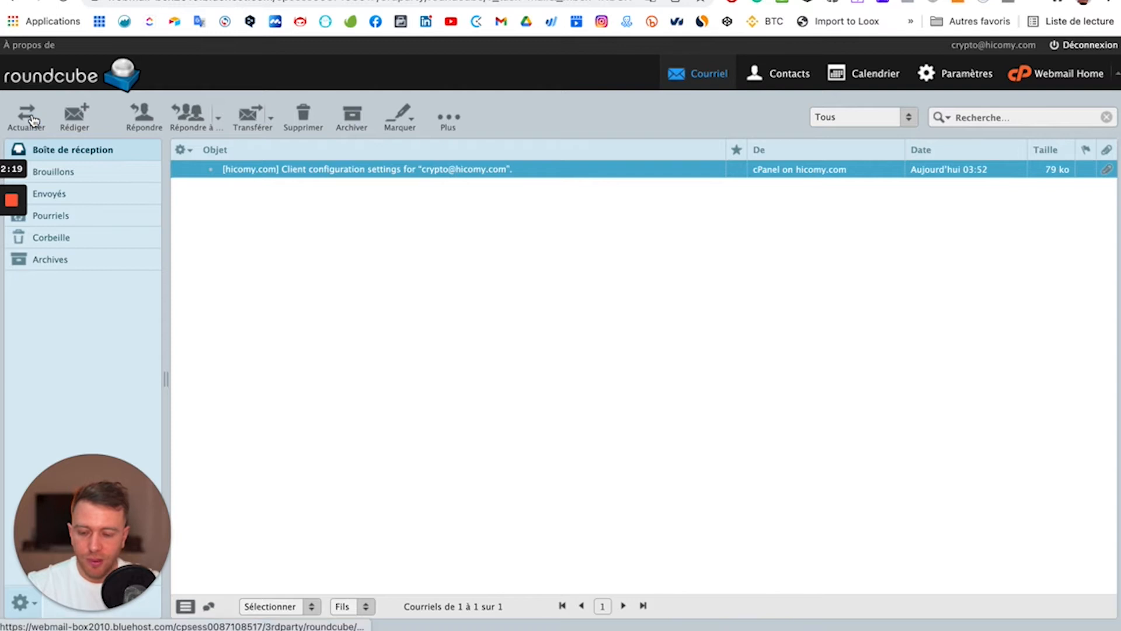
click(11, 266)
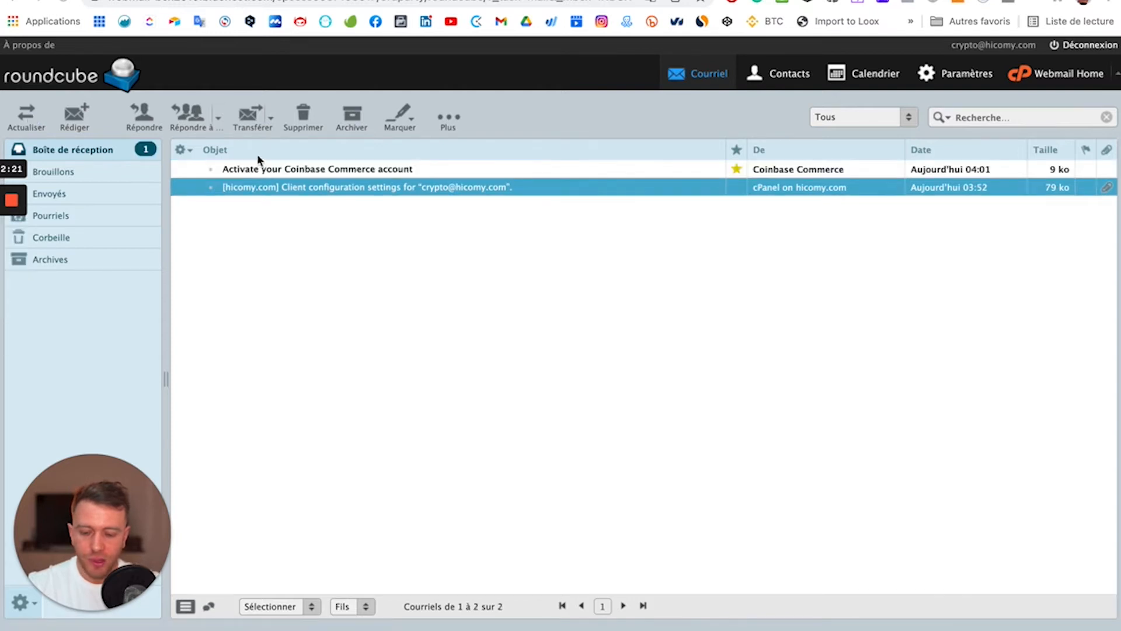
click(299, 170)
double_click(298, 170)
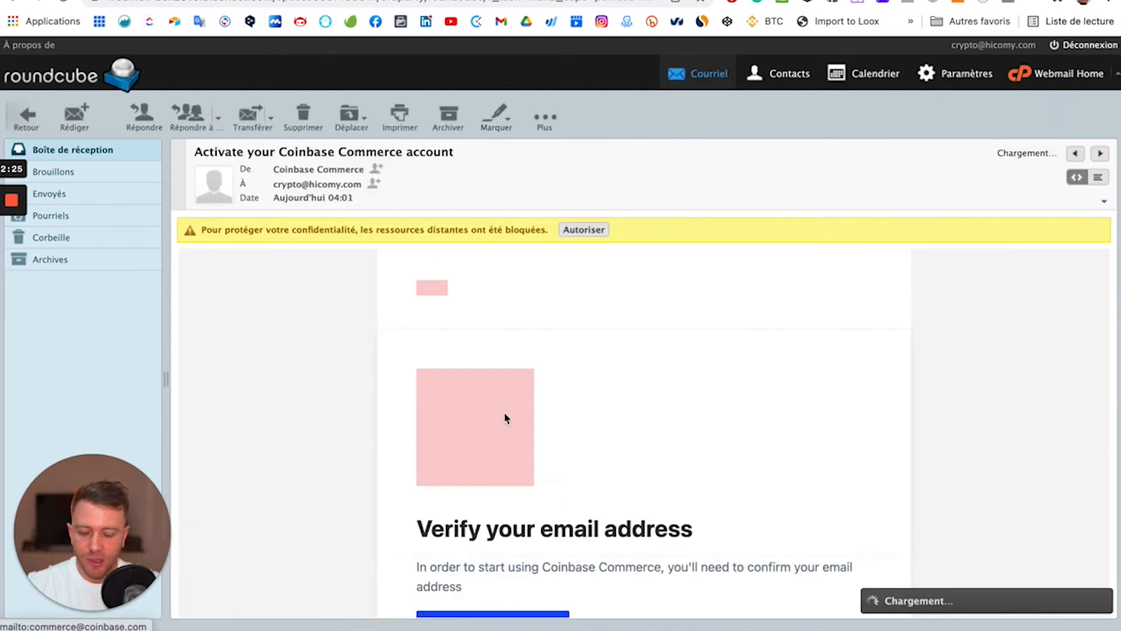
click(488, 519)
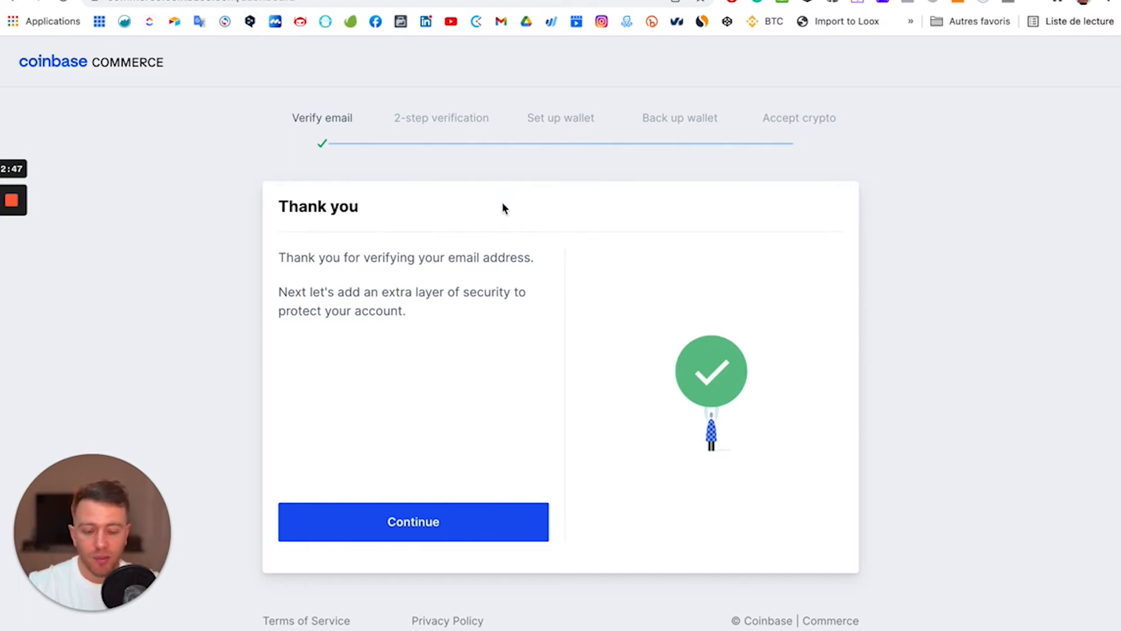
- Enable two-step verification with the pasted six-digit authenticator code and continue to wallet setup
click(415, 528)
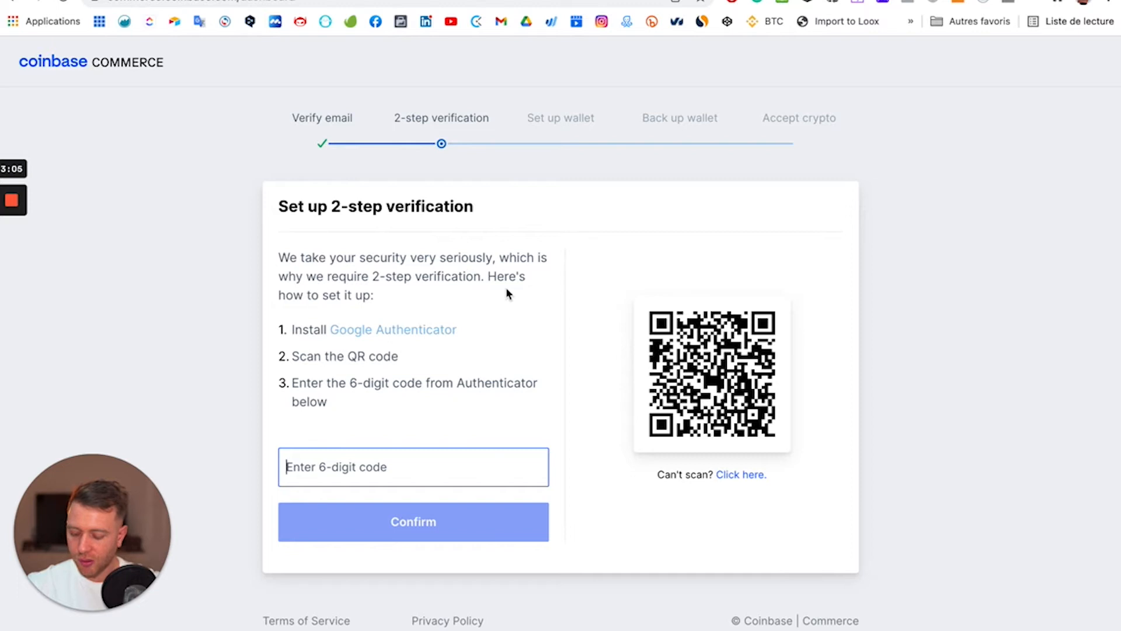
click(413, 528)
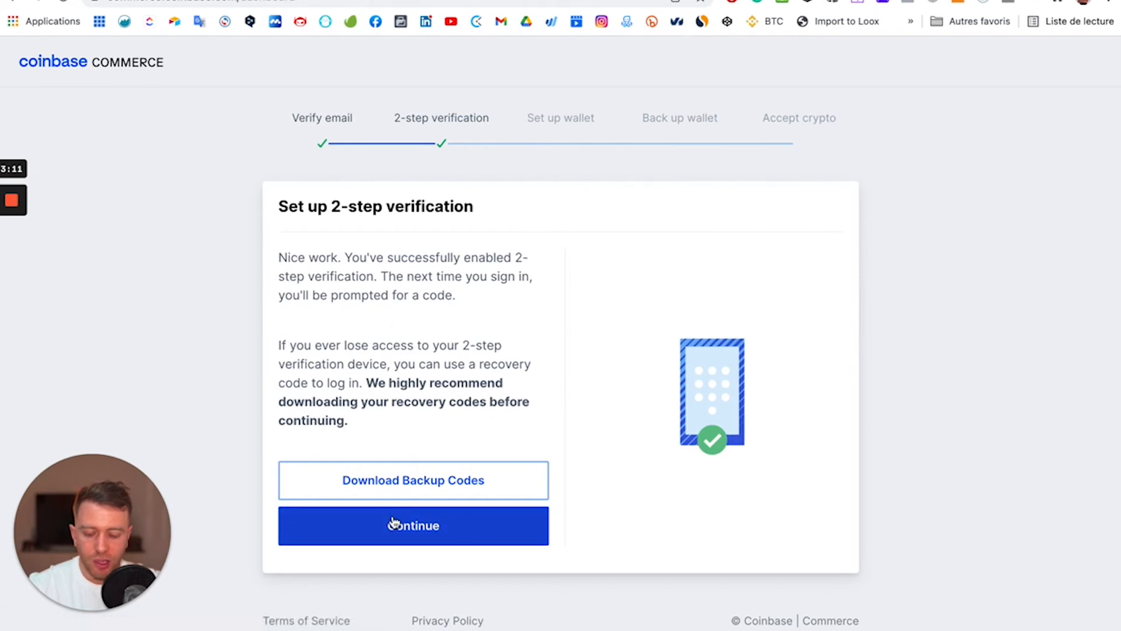
click(393, 521)
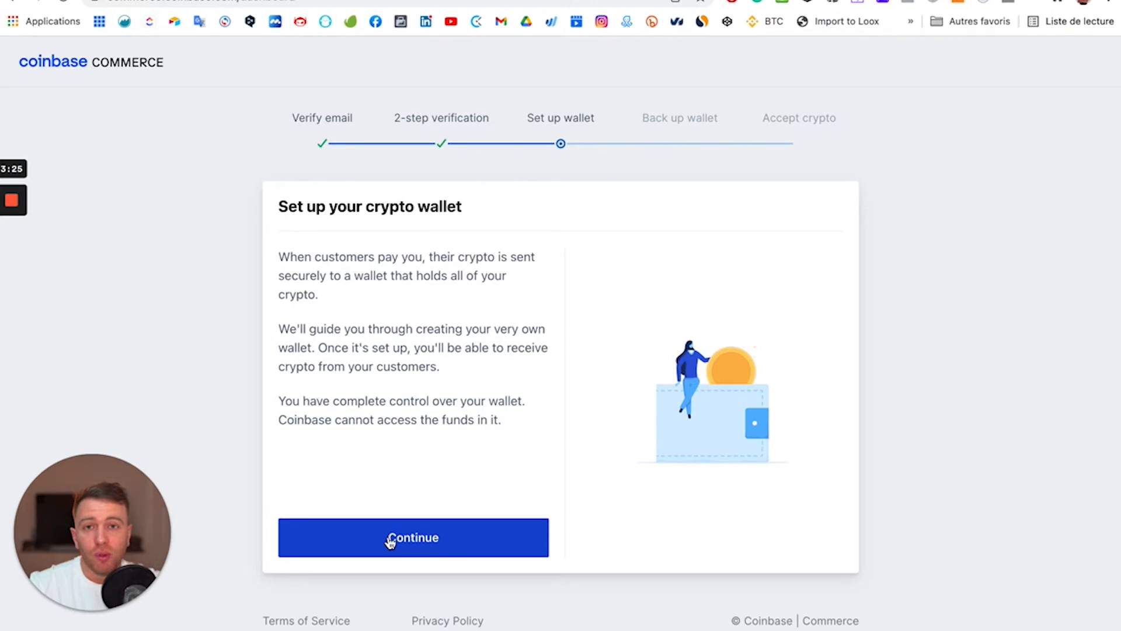
- Generate and reveal the wallet seed phrase, acknowledging that losing it loses funds
click(388, 540)
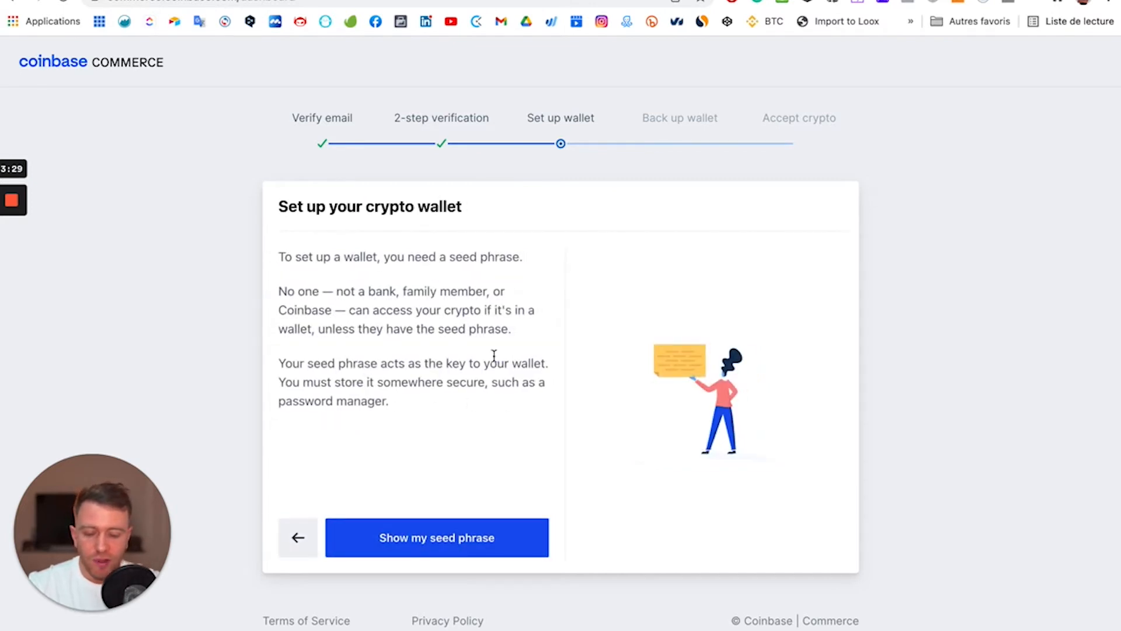
click(436, 545)
click(437, 548)
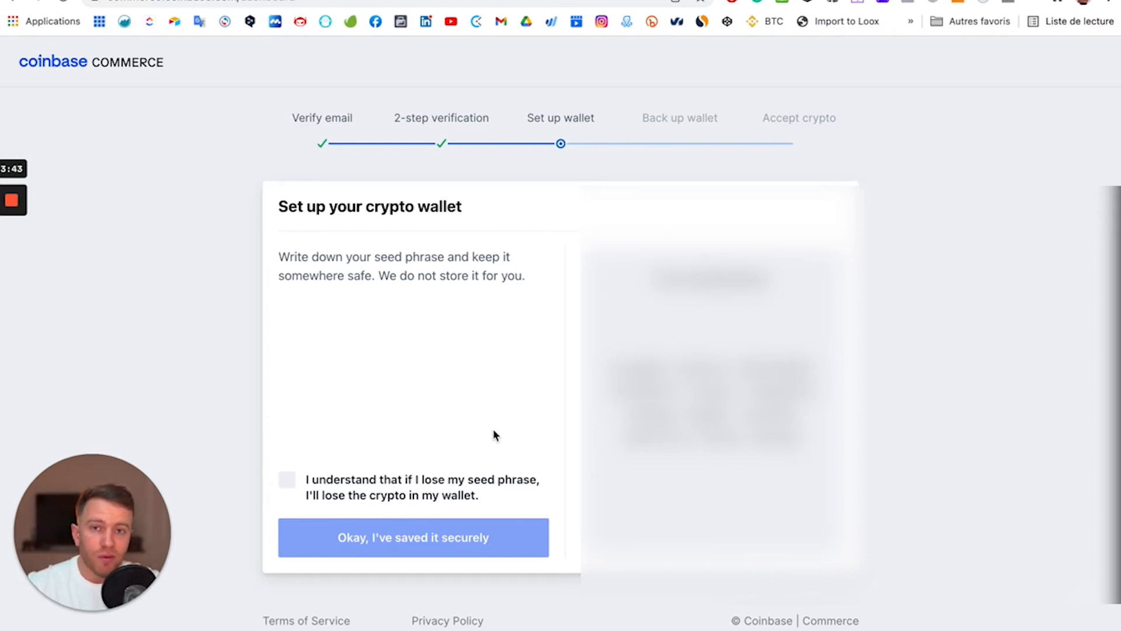
click(295, 485)
- Copy the seed phrase into a temporary tab, then confirm it's saved securely
drag(612, 368, 800, 439)
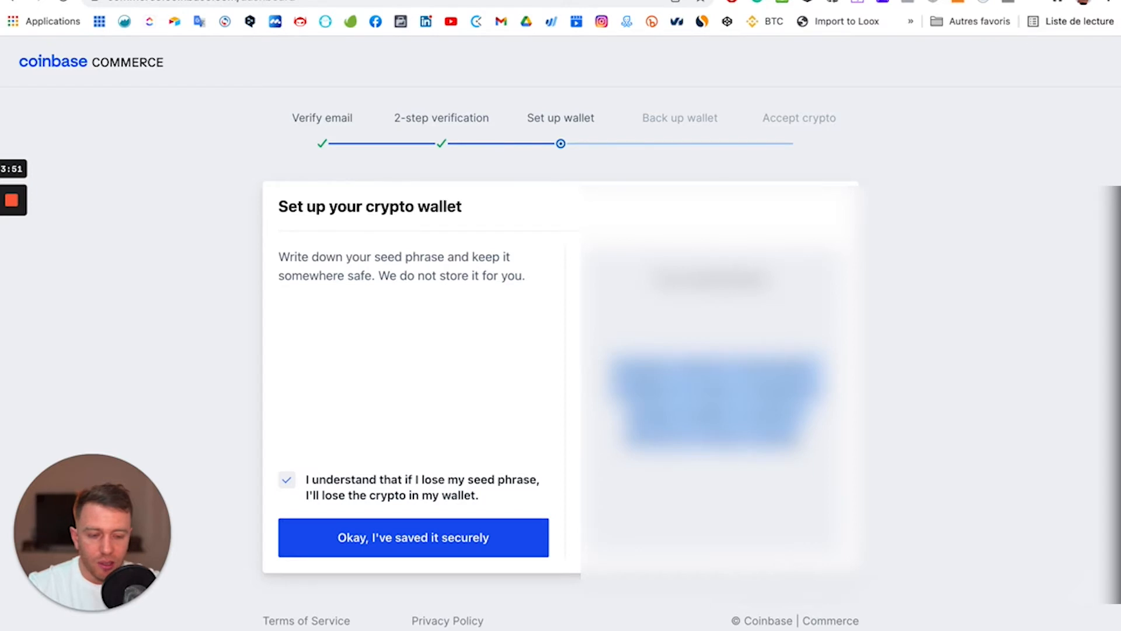
key(ctrl+t)
key(ctrl+v)
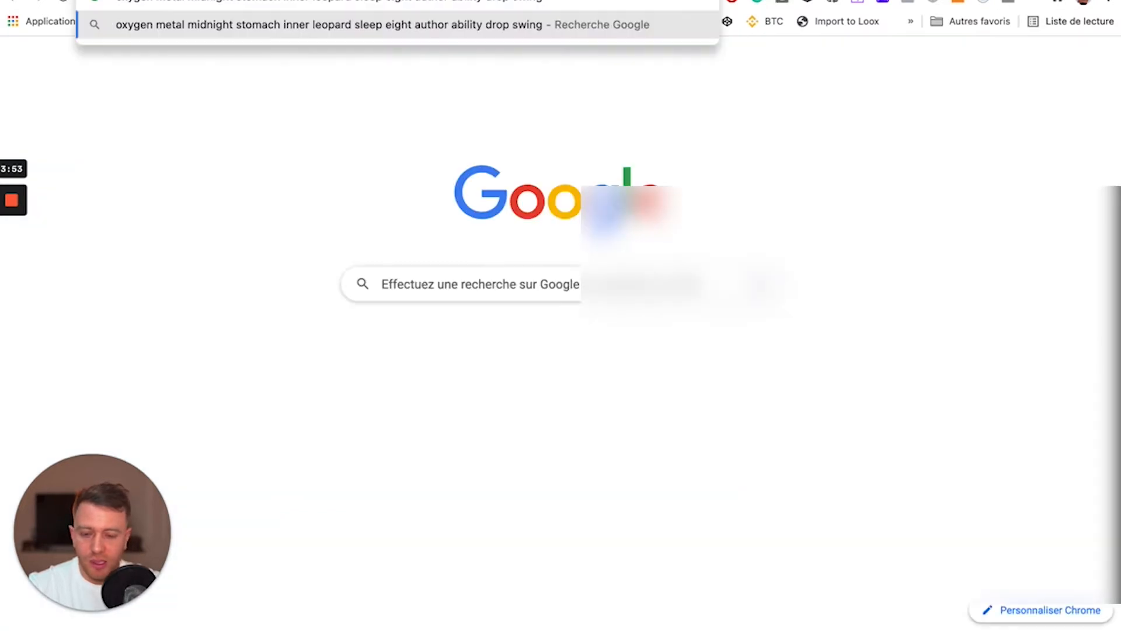
key(super+w)
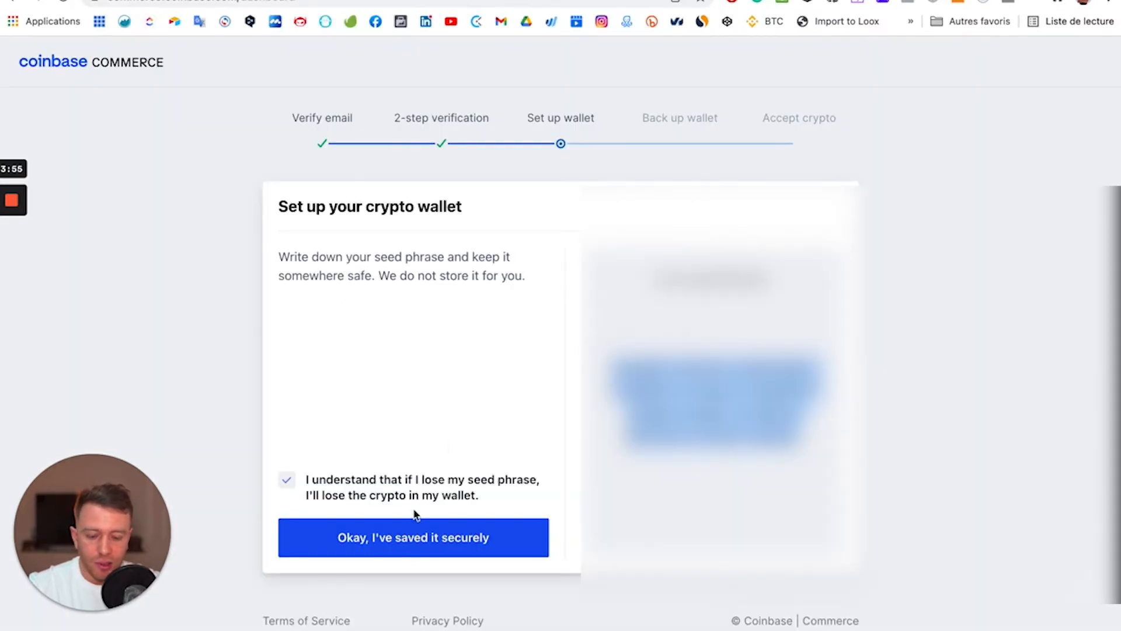
click(446, 538)
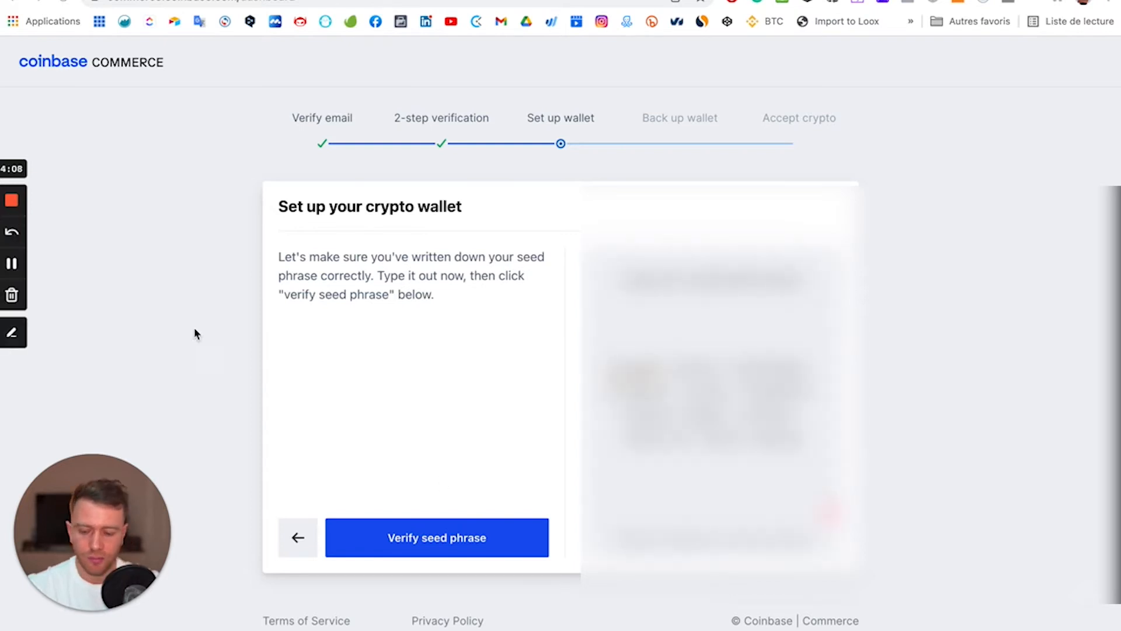
- Verify the seed phrase, skip the Google Drive backup, and go to the dashboard
click(430, 549)
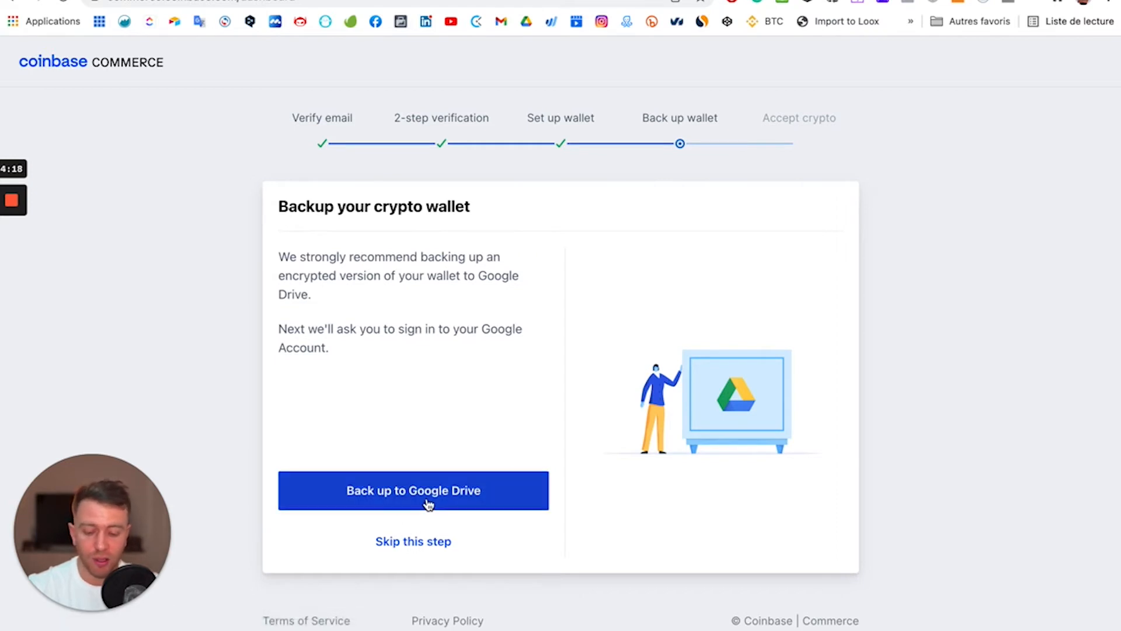
click(428, 542)
click(429, 546)
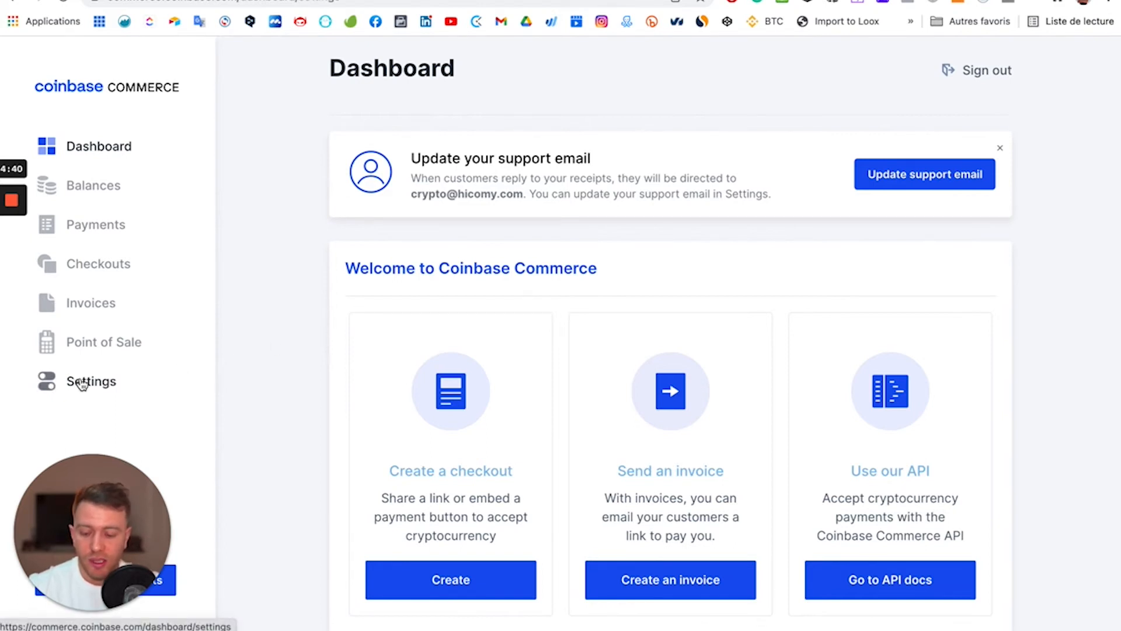
- Create a new API key under Settings' API keys section, copy it, and return to Shopify
click(82, 382)
scroll(678, 403, down, 3)
scroll(678, 403, down, 20)
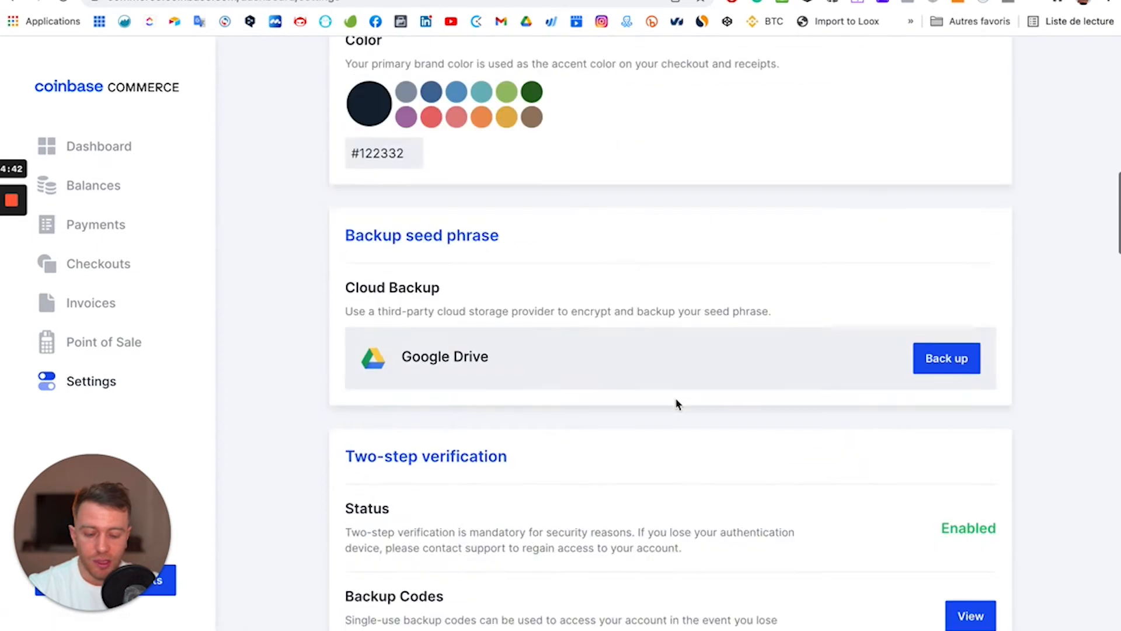
scroll(677, 405, down, 13)
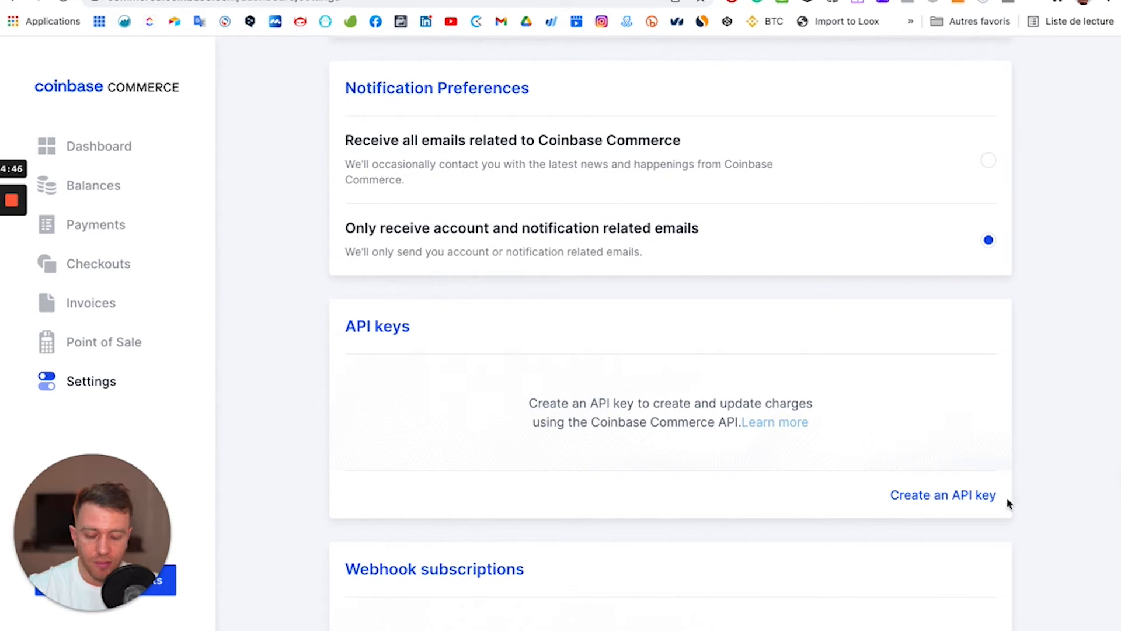
click(966, 497)
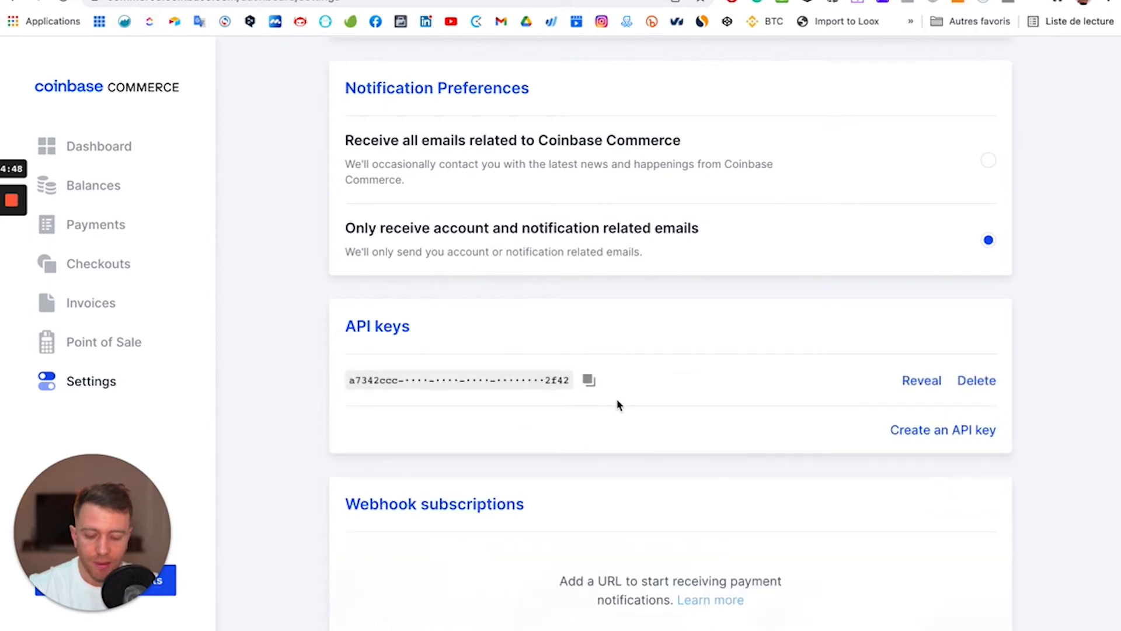
click(588, 381)
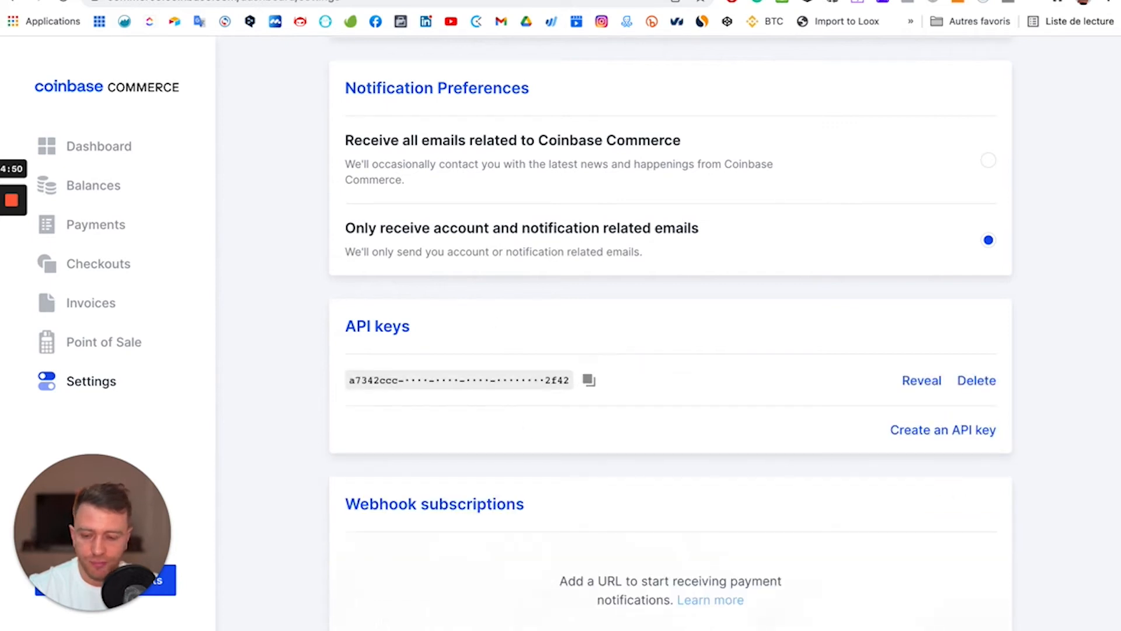
click(245, 1)
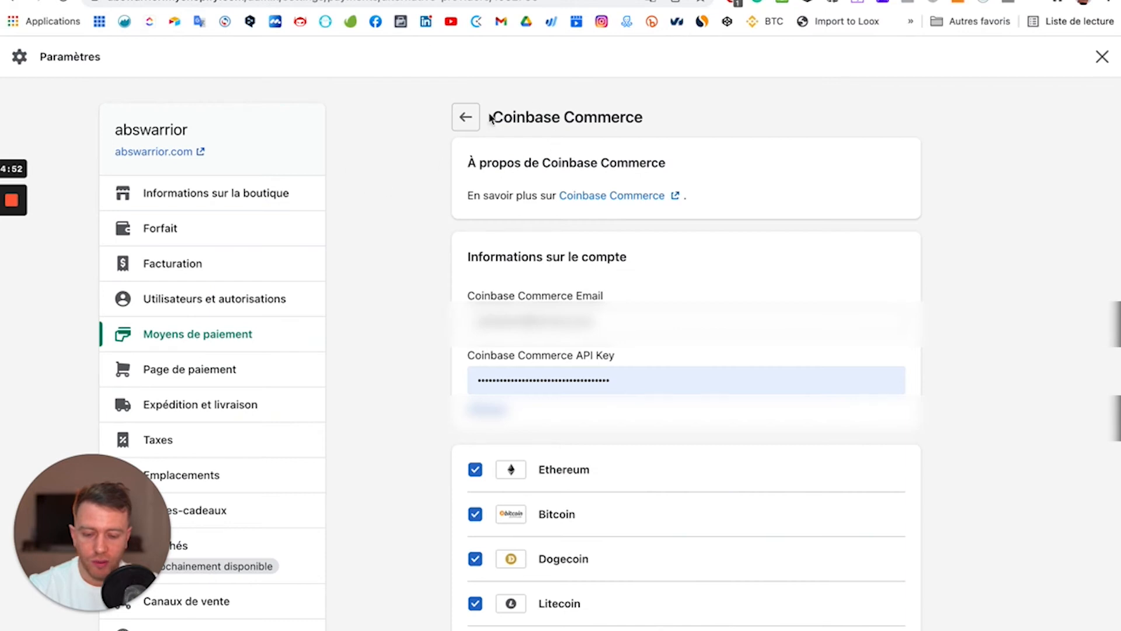
- Replace the old Coinbase Commerce API key with the newly copied key
click(538, 380)
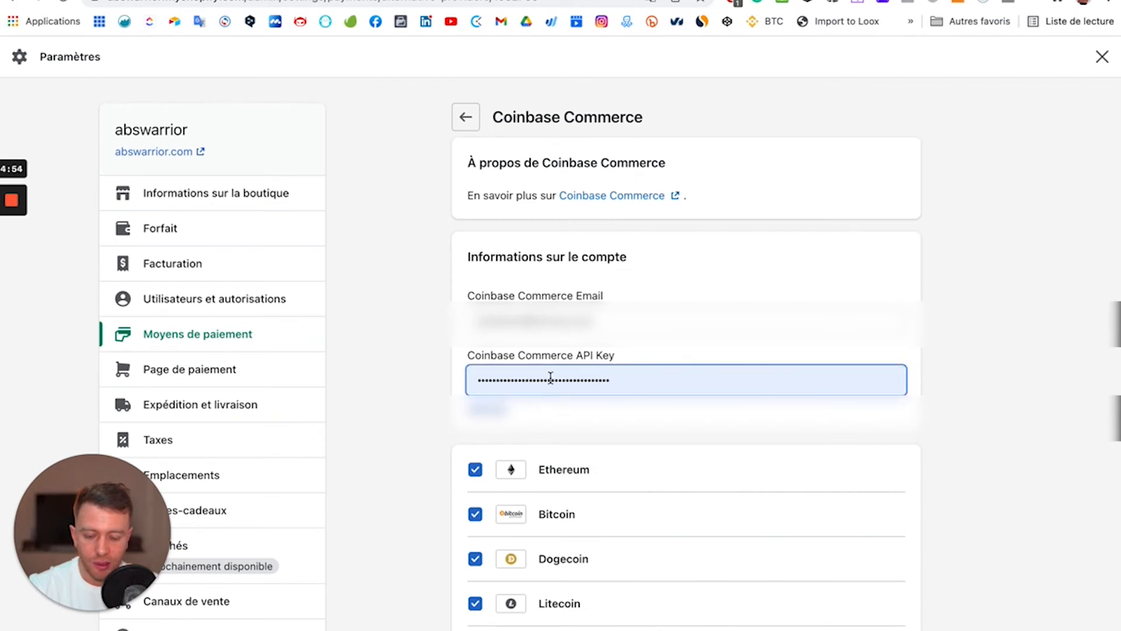
drag(619, 381, 453, 389)
key(BackSpace)
key(super+v)
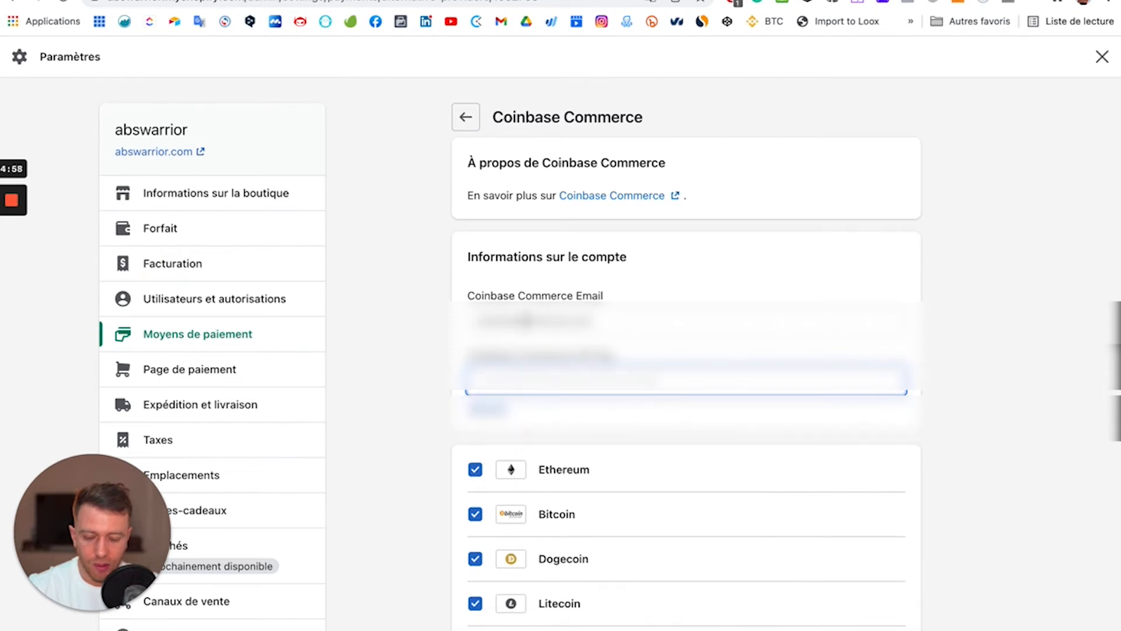
- Update the account email field and reactivate Coinbase Commerce
drag(527, 322, 443, 333)
text(infom)
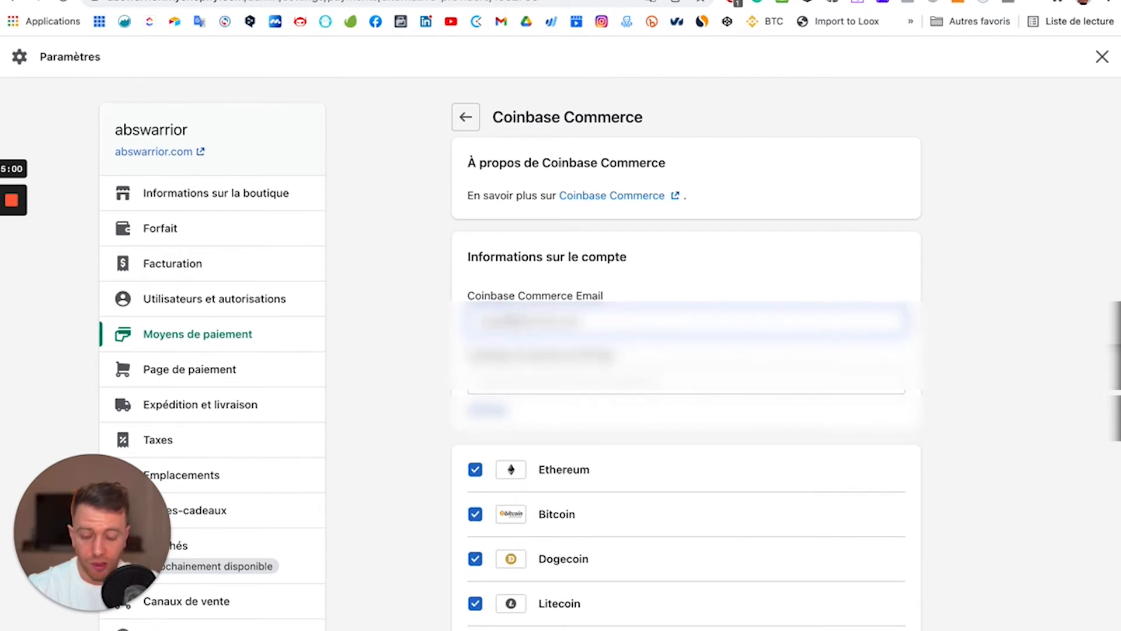
click(433, 355)
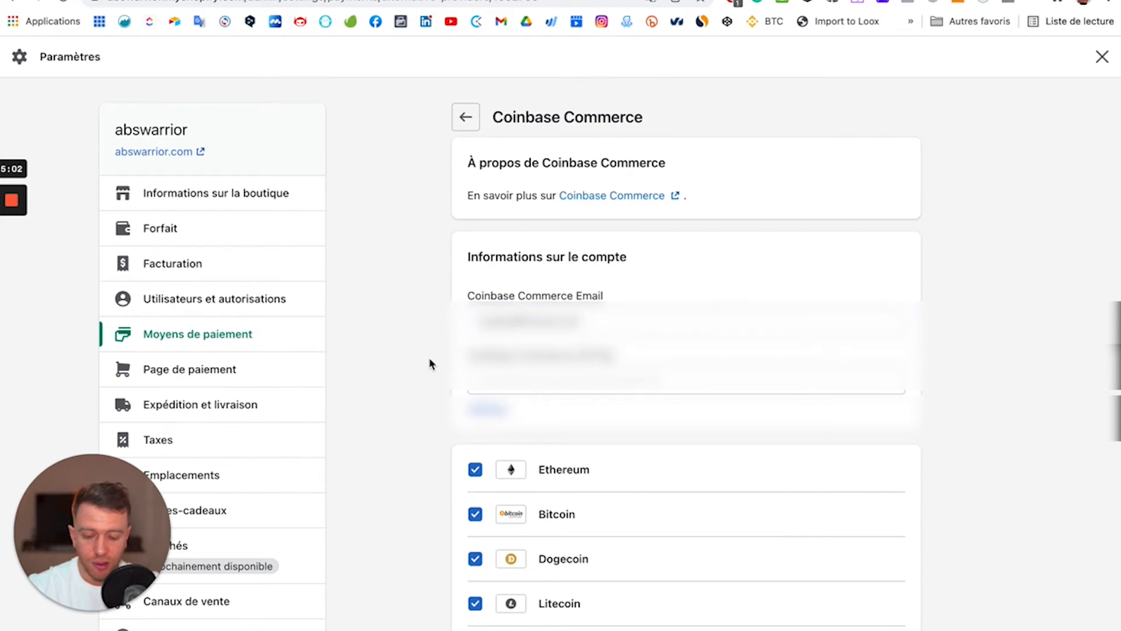
scroll(686, 351, down, 6)
click(795, 601)
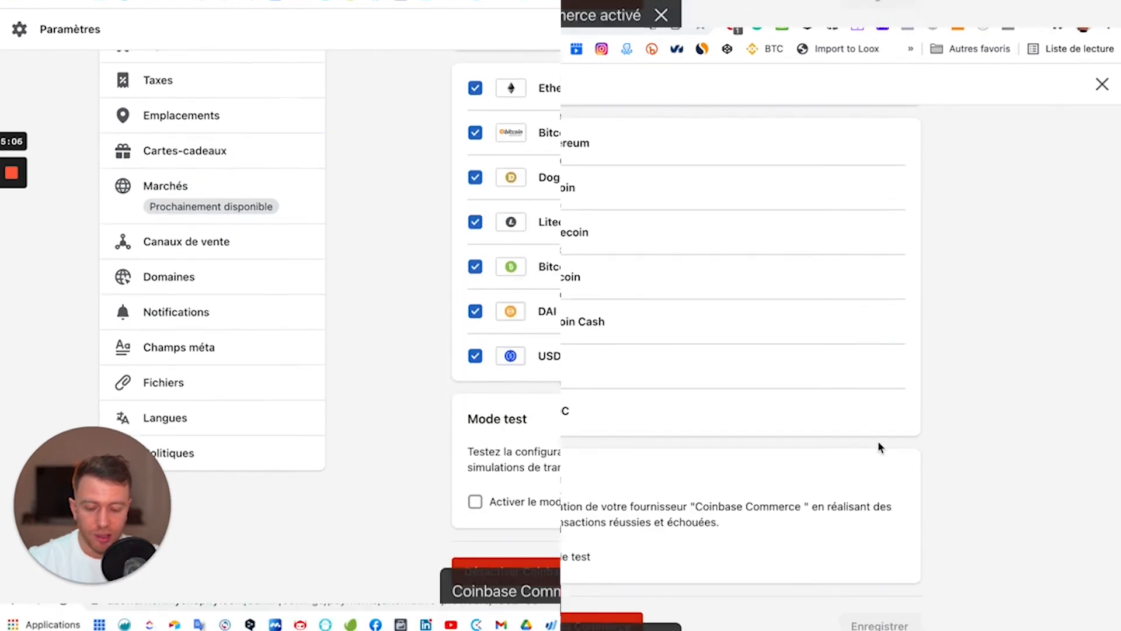
- Keep all seven Coinbase Commerce coins enabled, including Ethereum, then close Paramètres
scroll(567, 382, up, 4)
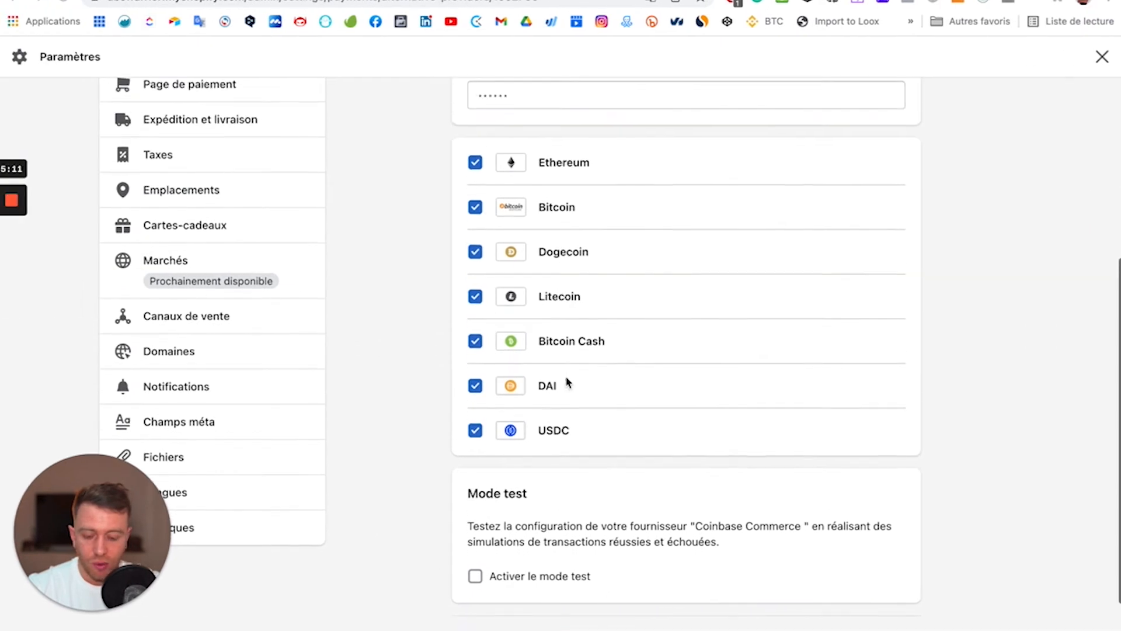
scroll(566, 381, up, 2)
scroll(567, 381, down, 5)
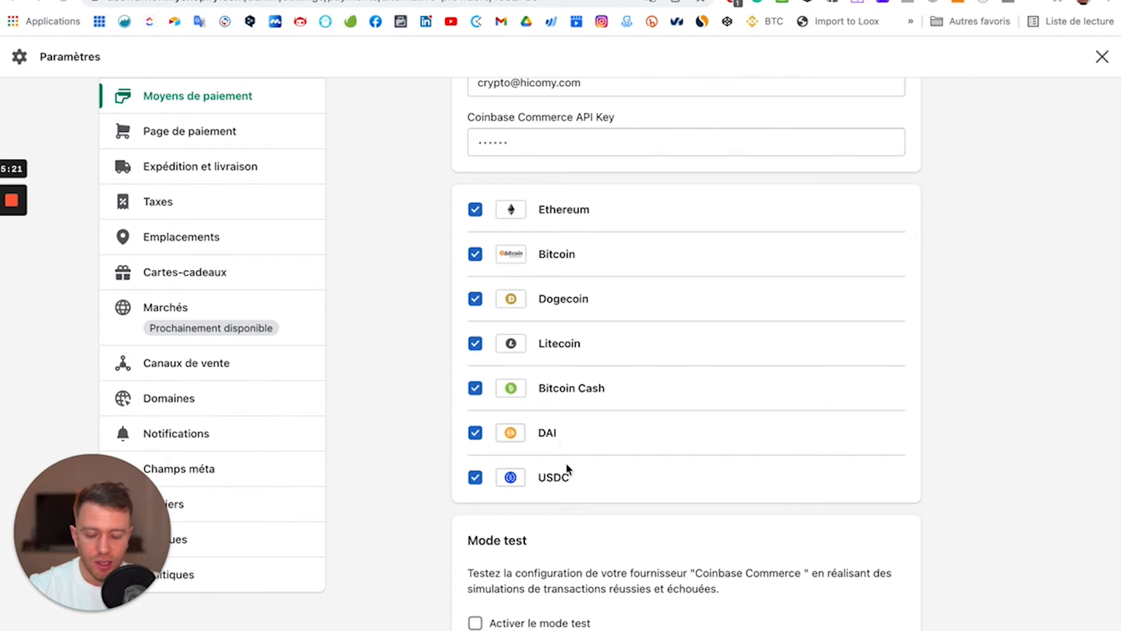
click(479, 216)
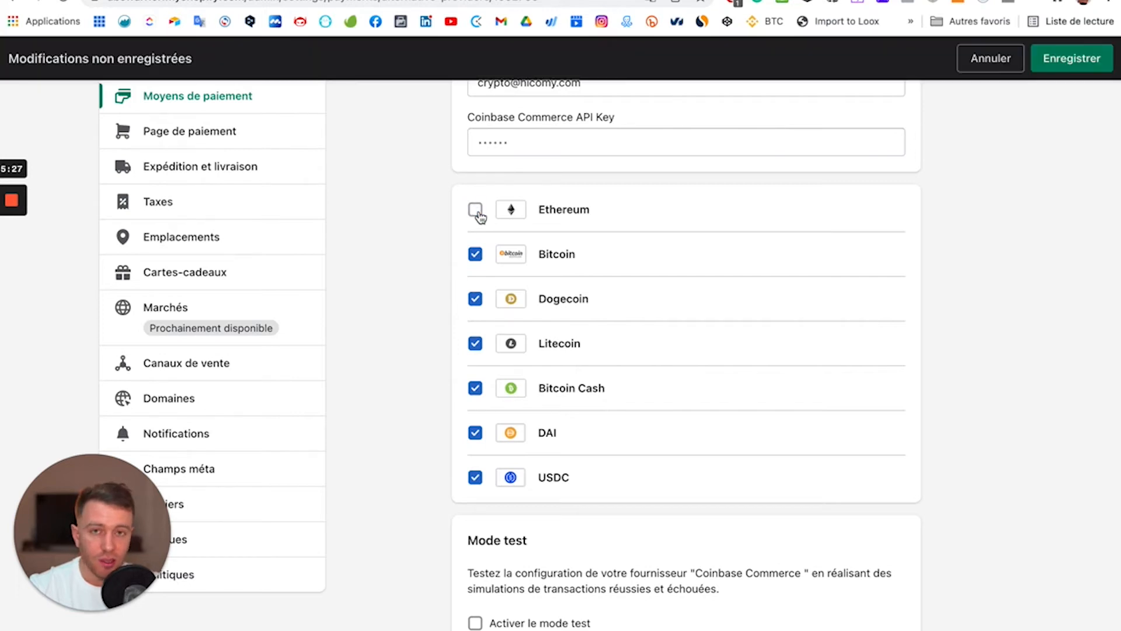
click(477, 214)
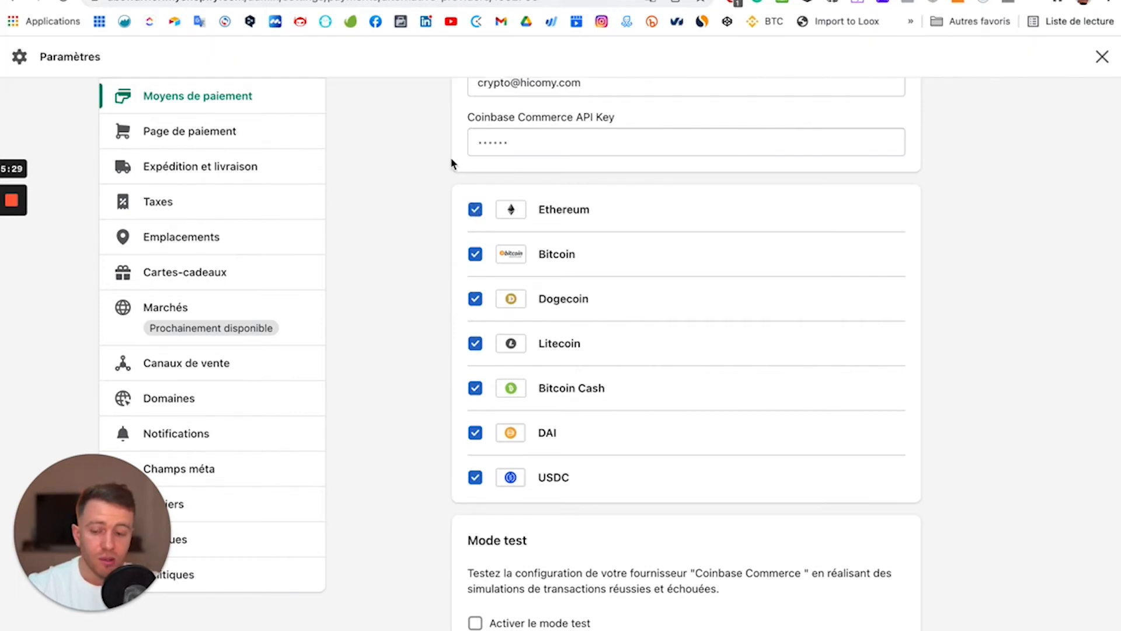
click(1102, 59)
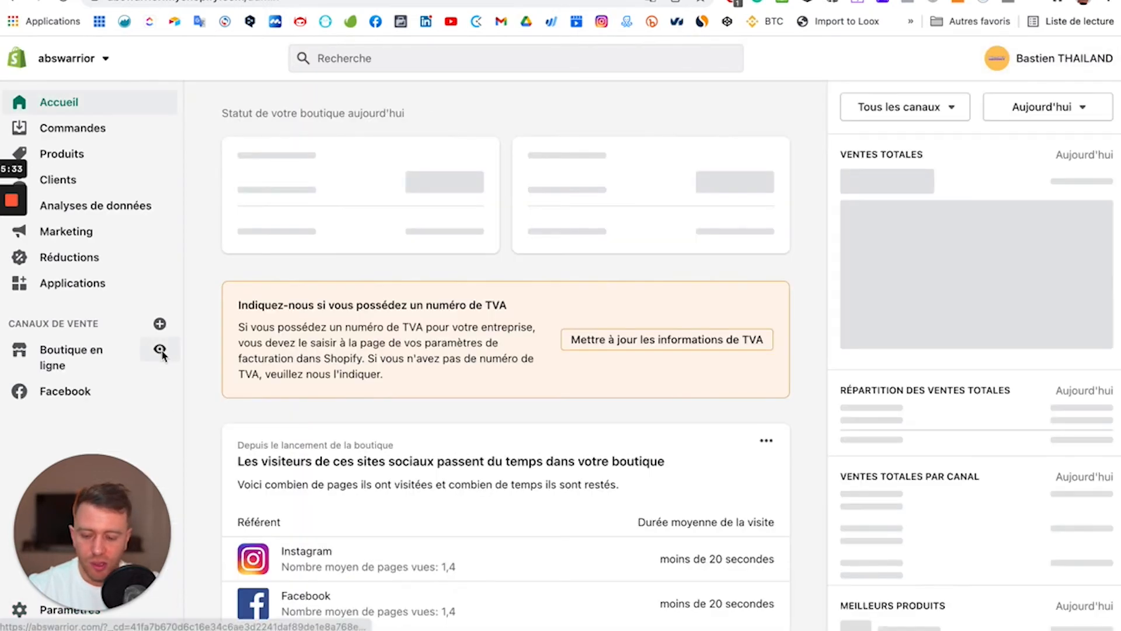
- Open the live store and take the 49,90 € cart through to checkout
click(160, 351)
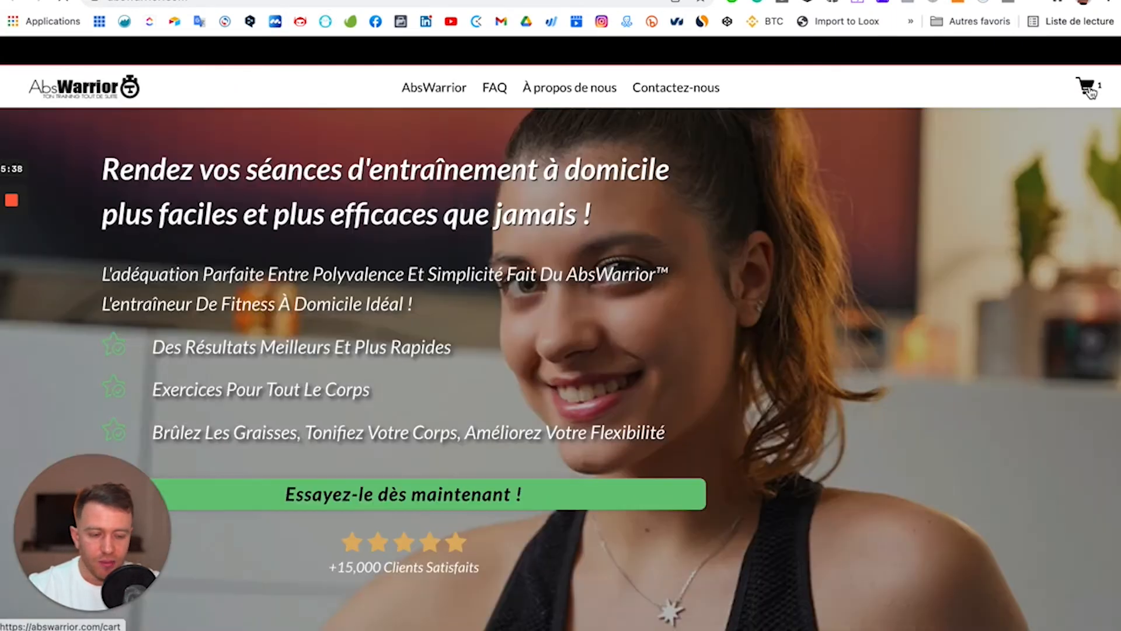
click(1086, 86)
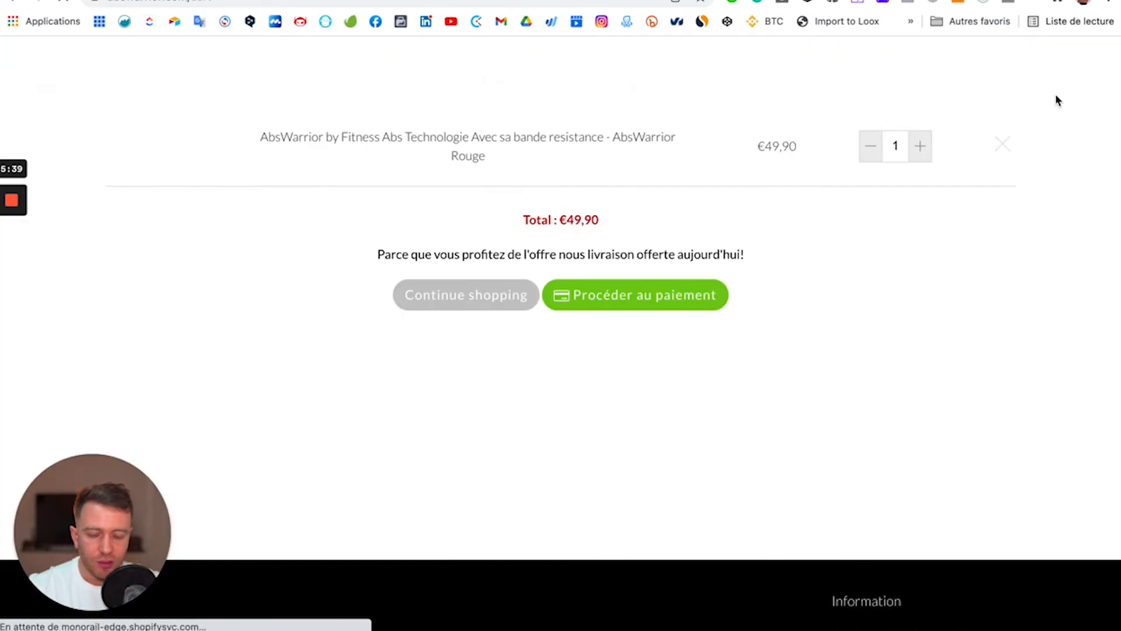
click(635, 344)
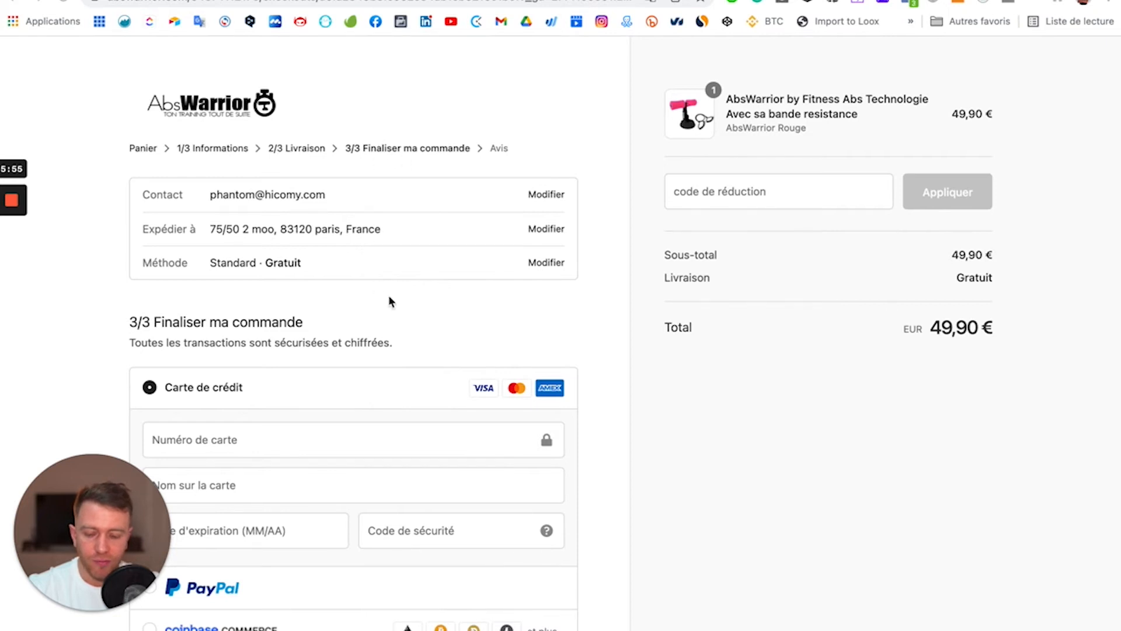
- Select Coinbase Commerce as the checkout payment method, then return to the store admin
scroll(417, 297, down, 3)
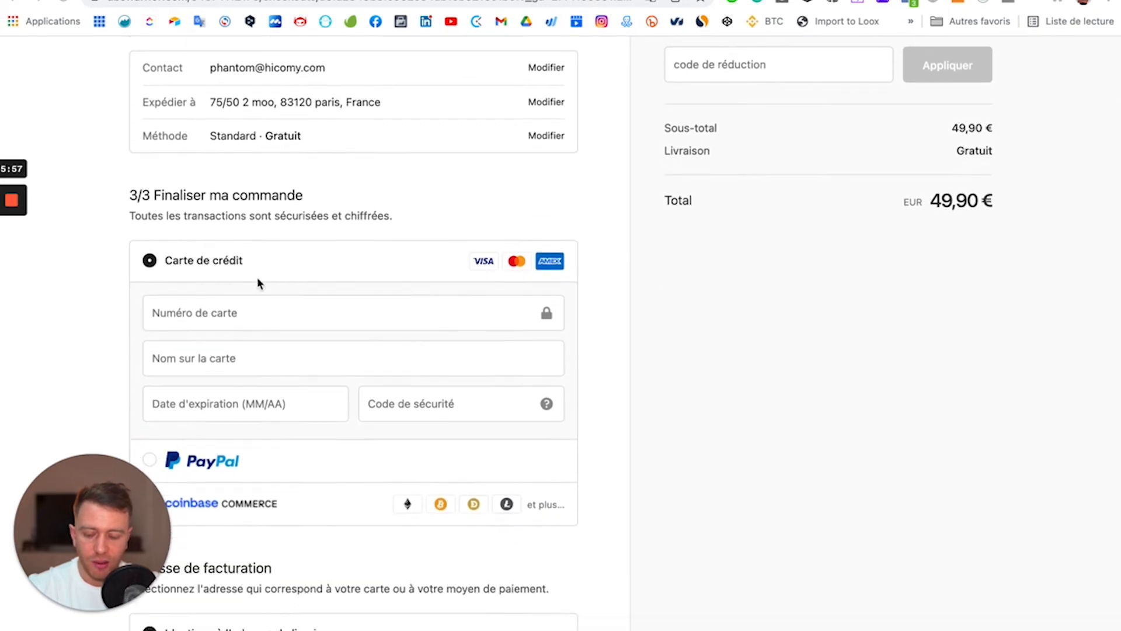
scroll(258, 284, down, 3)
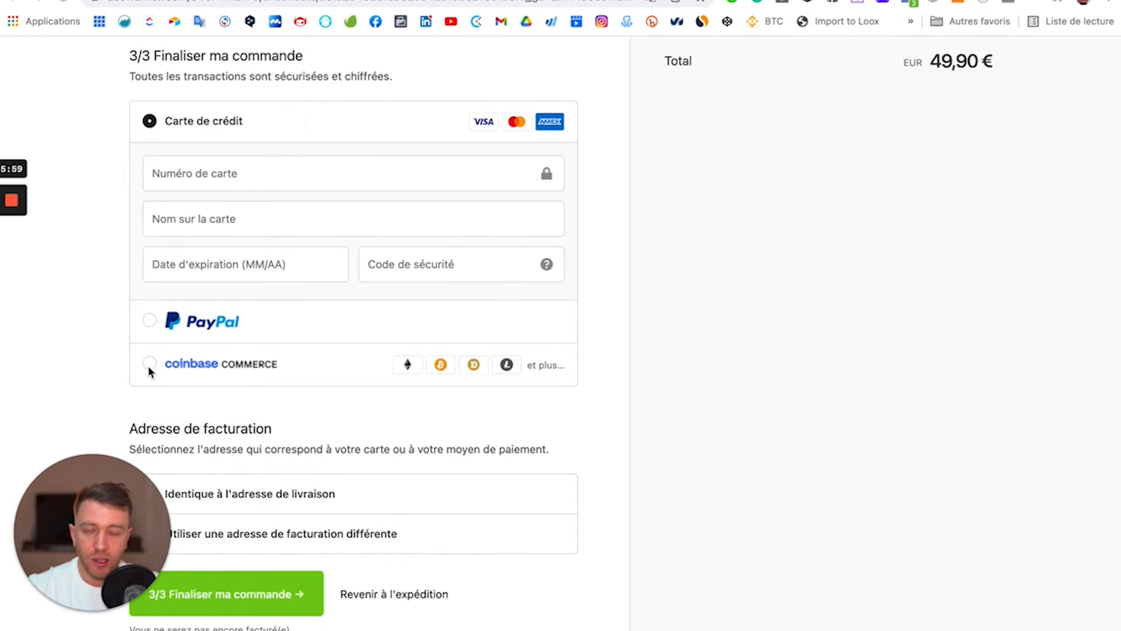
click(154, 363)
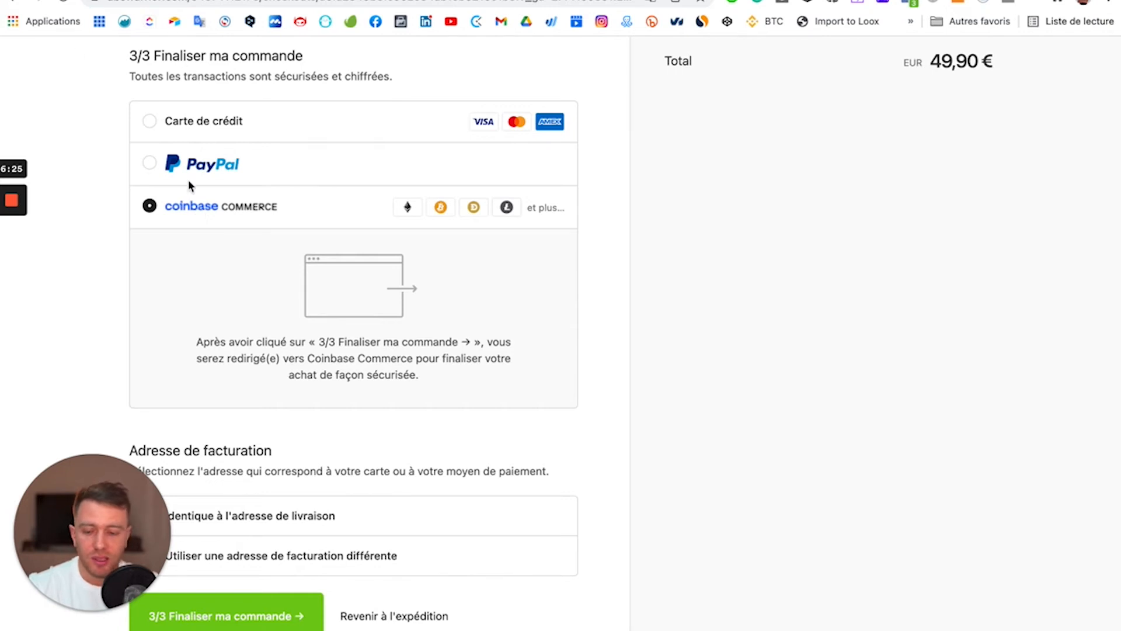
key(ctrl+shift+Tab)
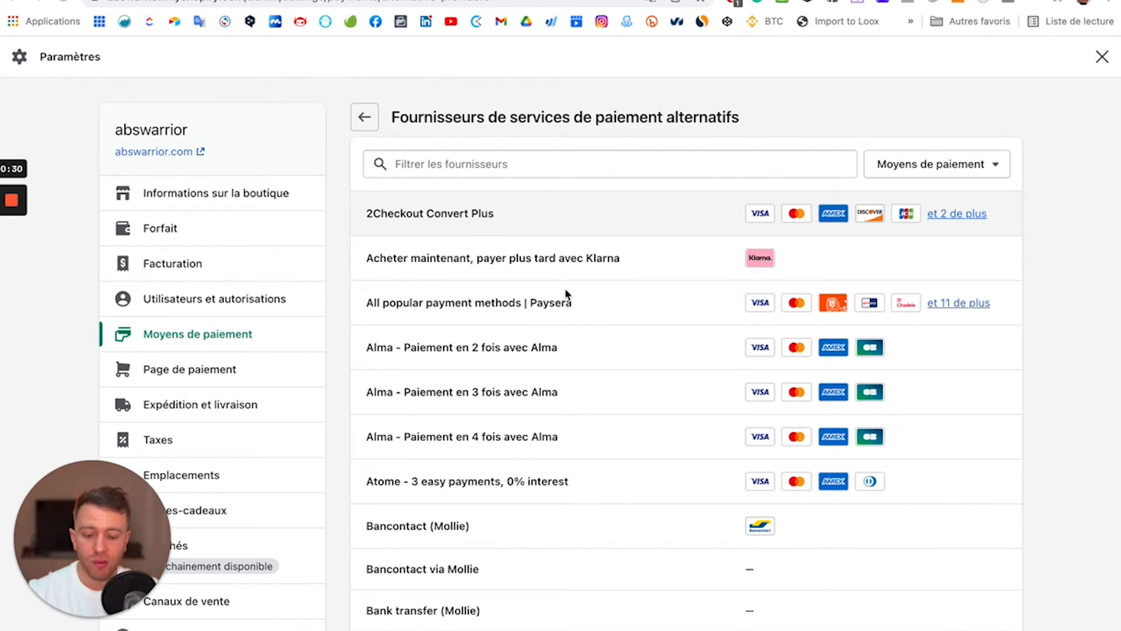
- Open the CoinPayments.net Crypto Payments settings and clear the Merchant ID field
scroll(656, 439, down, 10)
scroll(657, 437, down, 1)
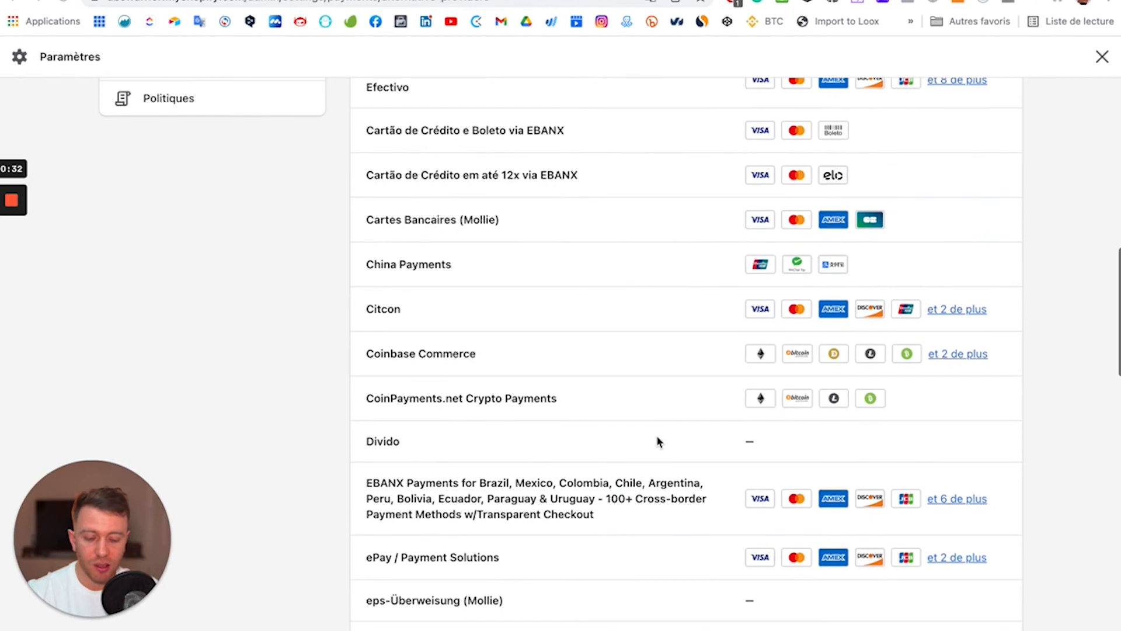
click(489, 398)
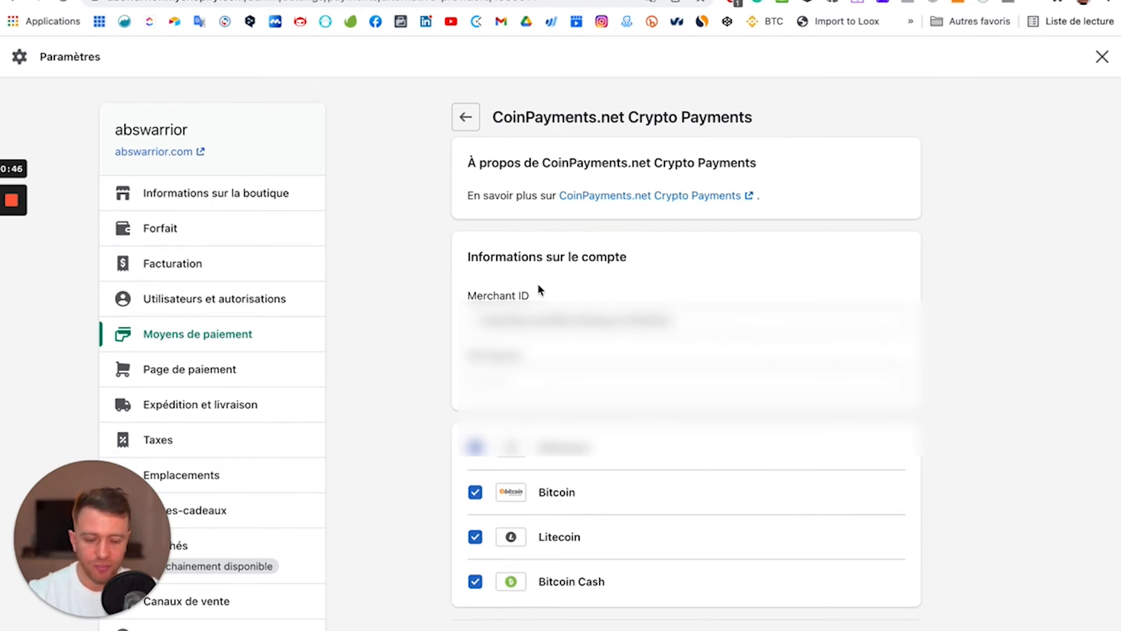
click(547, 321)
key(ctrl+a)
key(BackSpace)
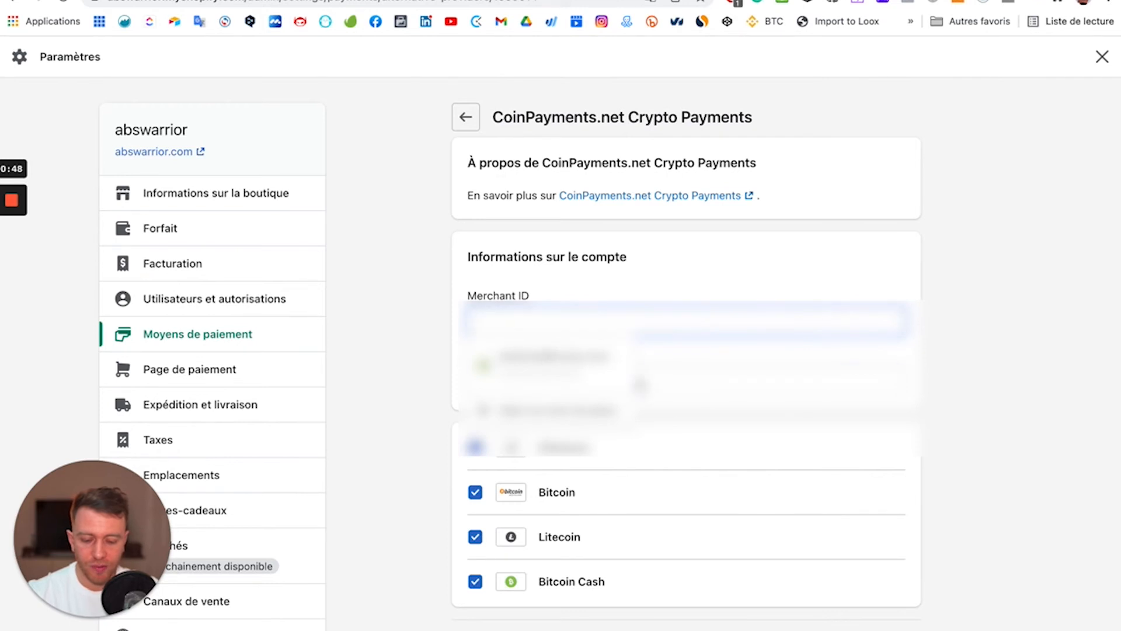
- Follow the CoinPayments.net Crypto Payments link to the CoinPayments account sign-up page
click(642, 384)
click(406, 347)
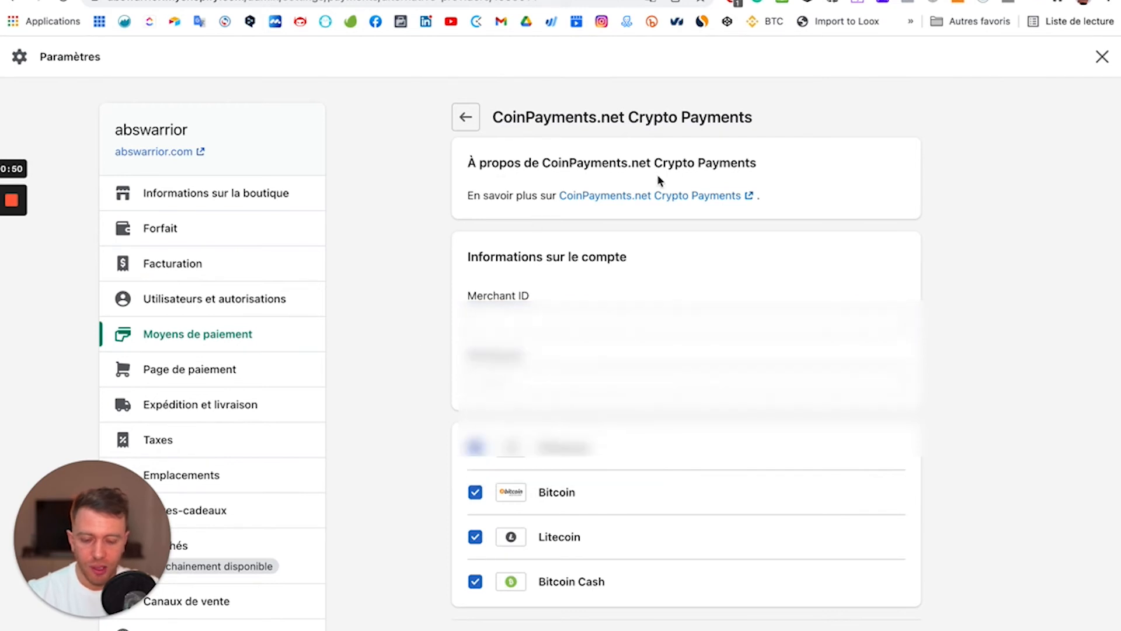
scroll(641, 523, down, 2)
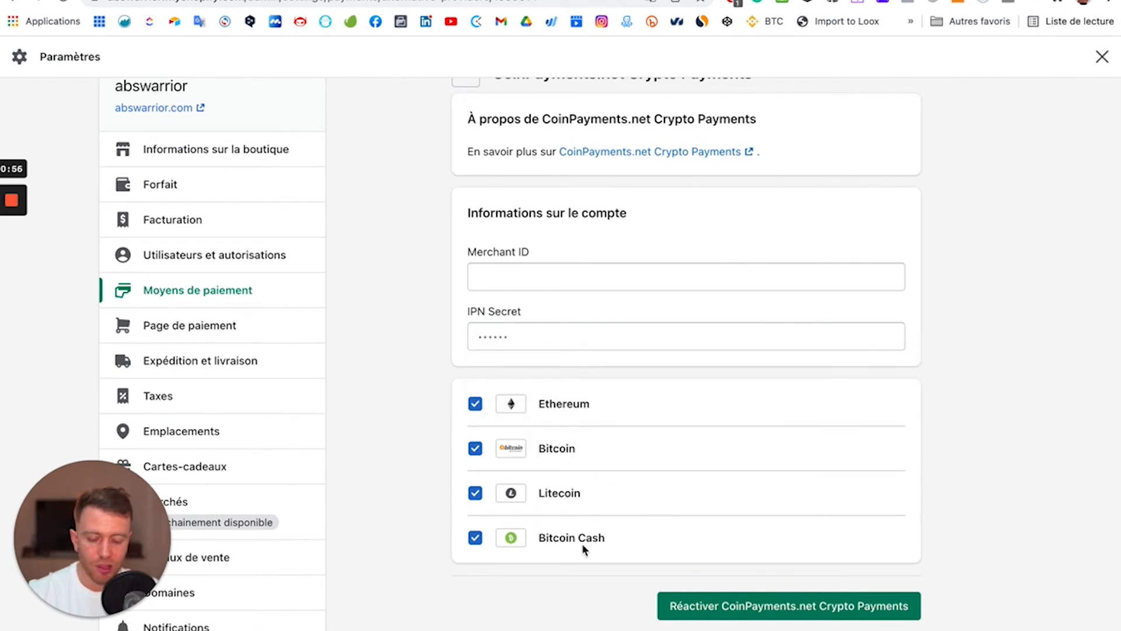
scroll(581, 330, up, 1)
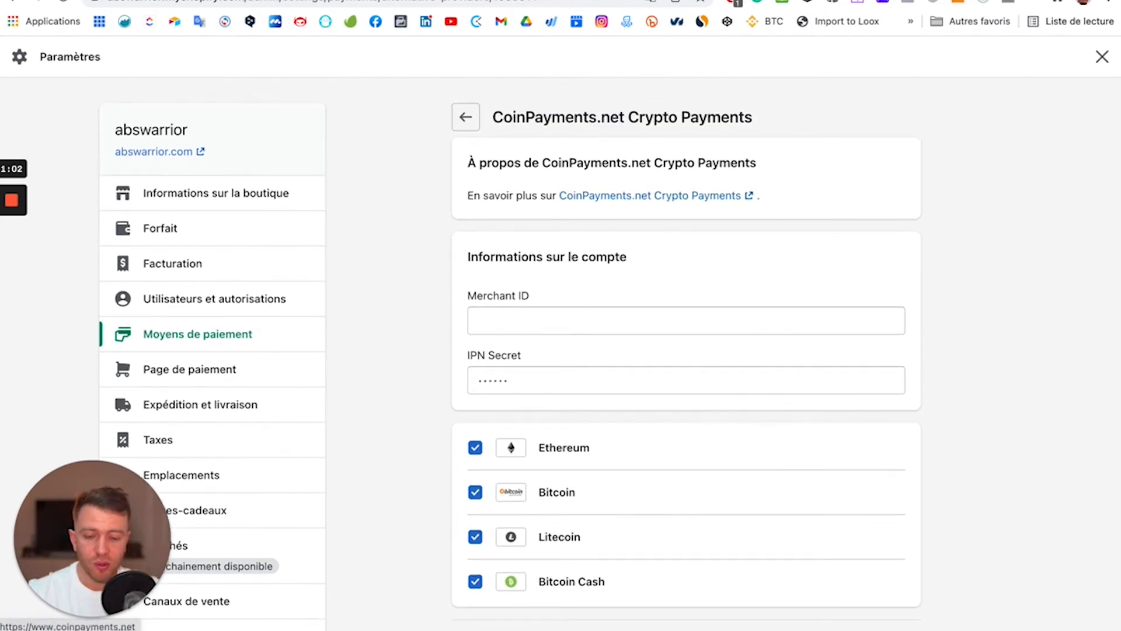
click(606, 198)
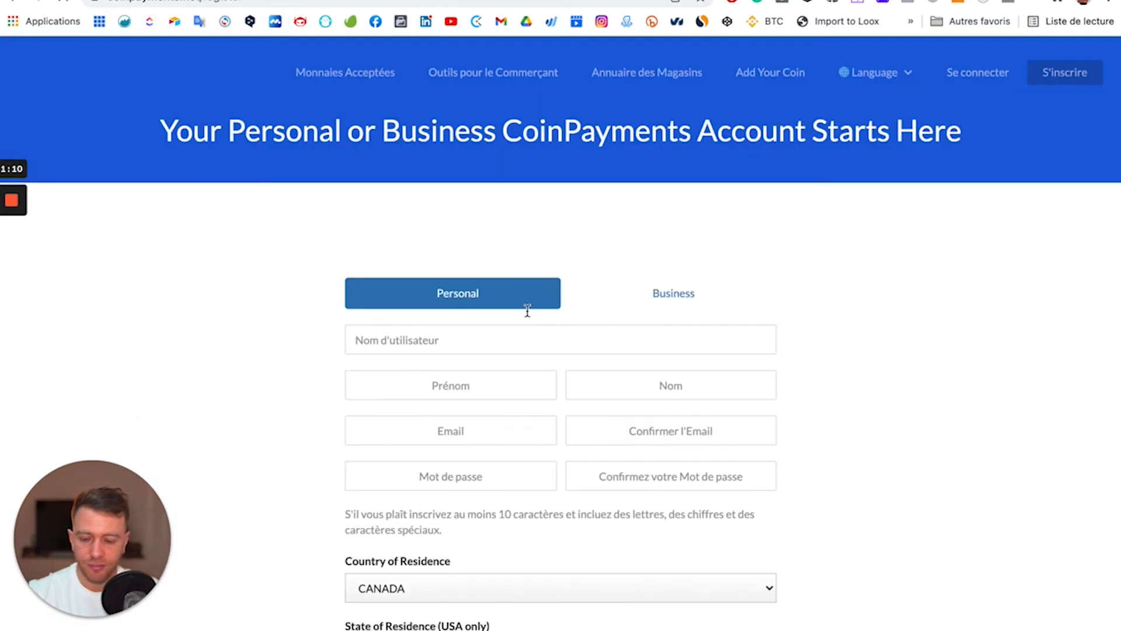
- Enter a username and autofill the name and email fields from saved details
scroll(603, 363, down, 2)
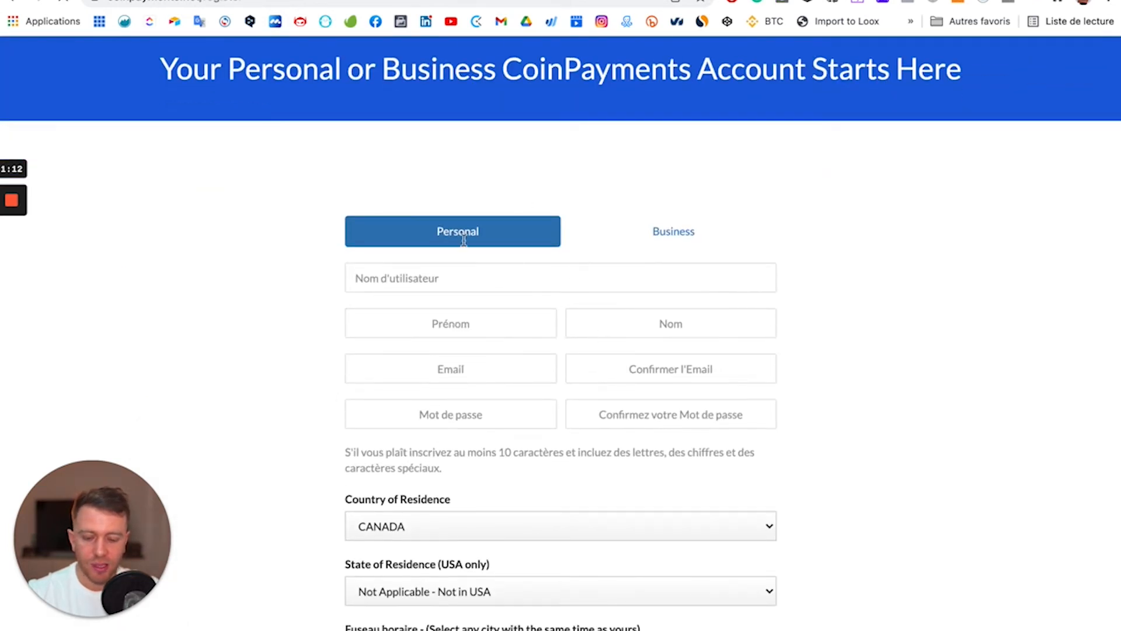
scroll(675, 281, down, 3)
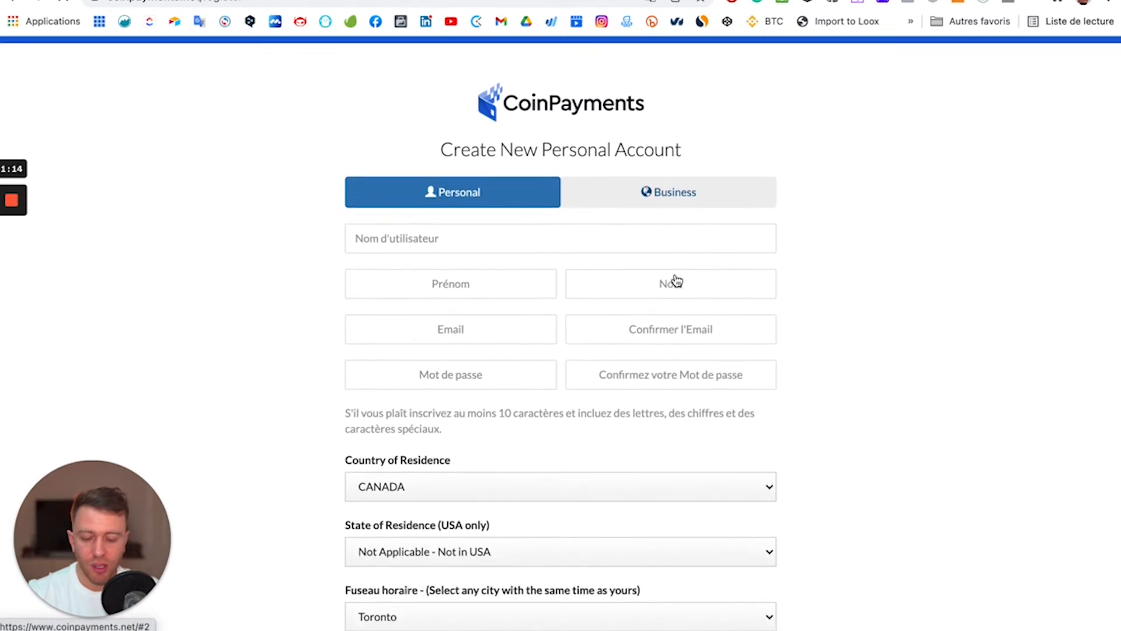
click(396, 234)
text(te)
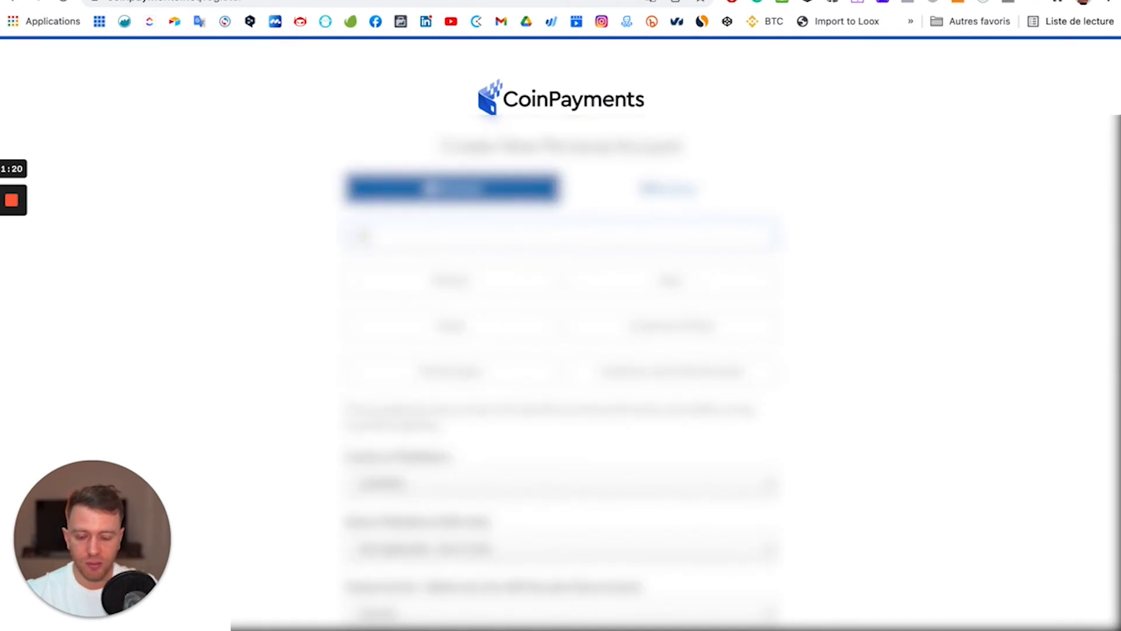
text(st)
click(405, 283)
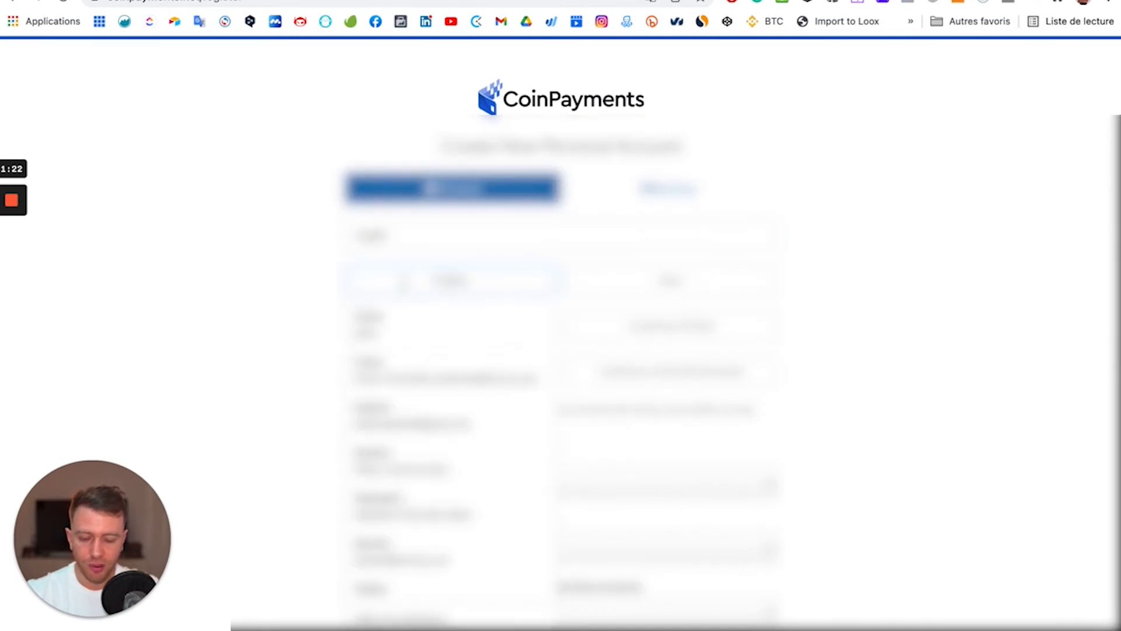
click(388, 333)
scroll(440, 355, down, 1)
scroll(439, 355, down, 1)
- Correct the email address and copy it into the Confirmer l'Email field
triple_click(450, 228)
text(t)
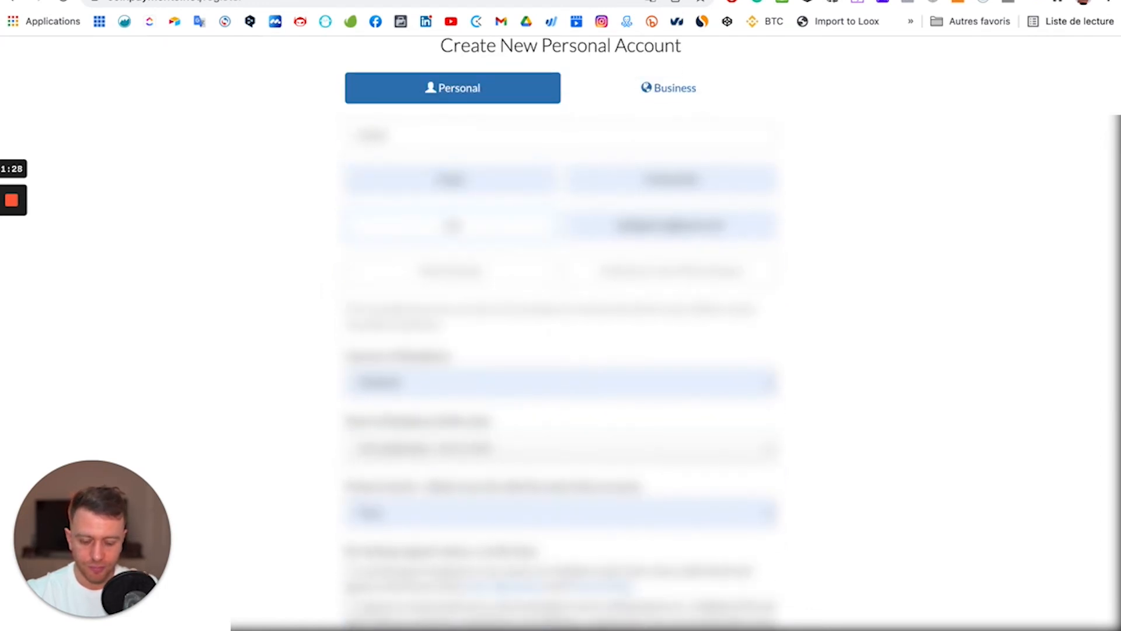
text(mail.com)
key(super+a)
click(695, 229)
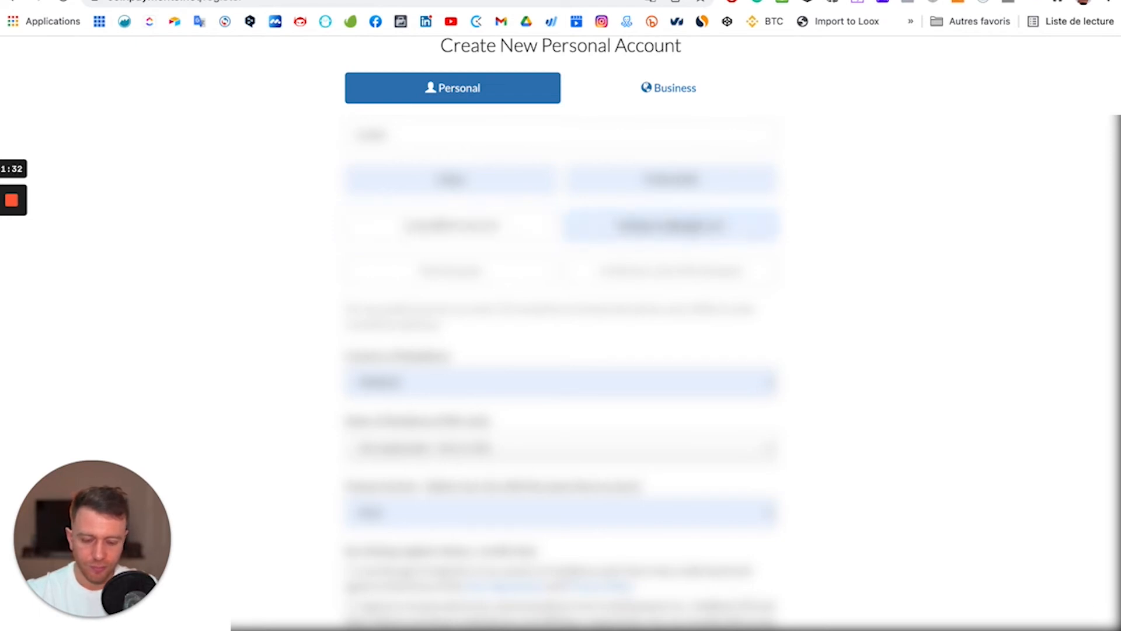
key(super+v)
- Revise the username and fill in both password fields with the account password
click(496, 270)
text(•••)
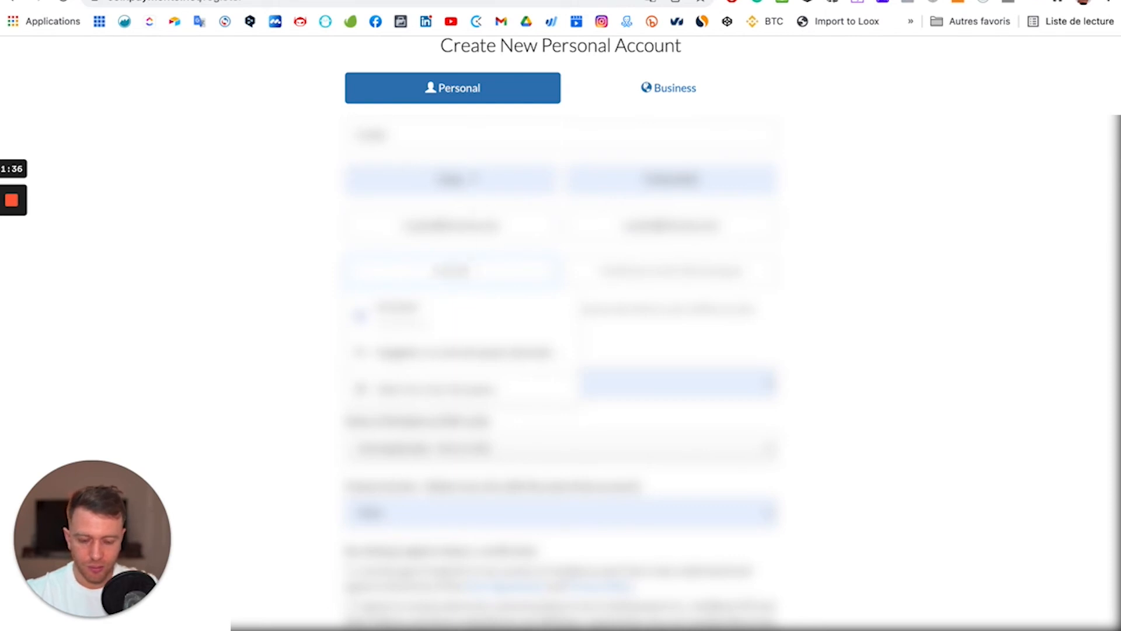
click(449, 140)
text(•••••••••••)
click(478, 273)
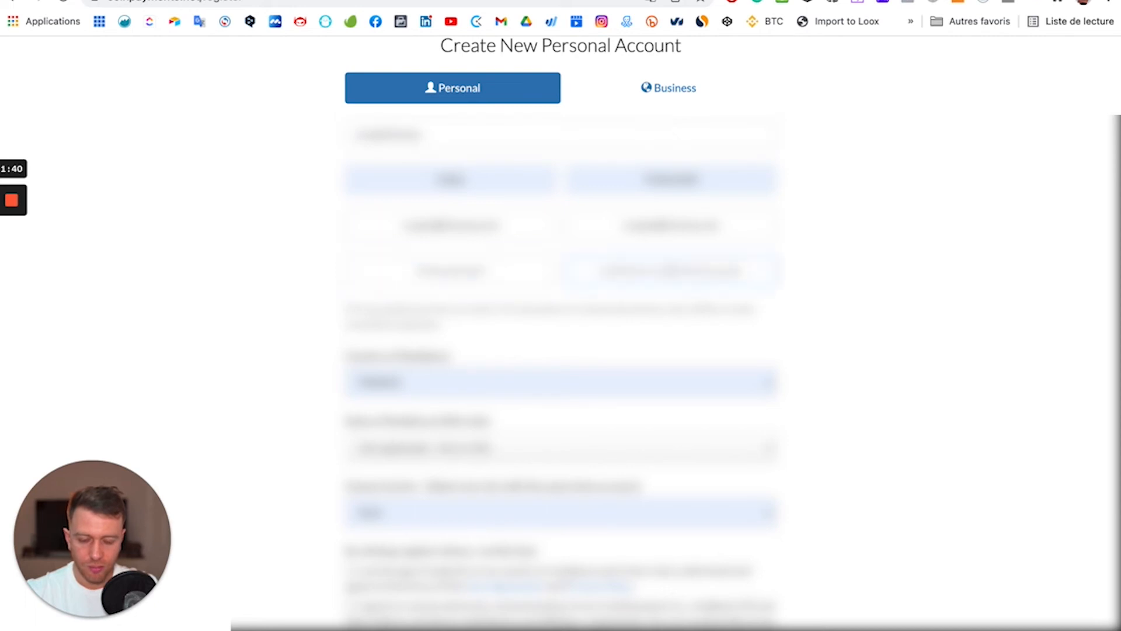
text(••••••••)
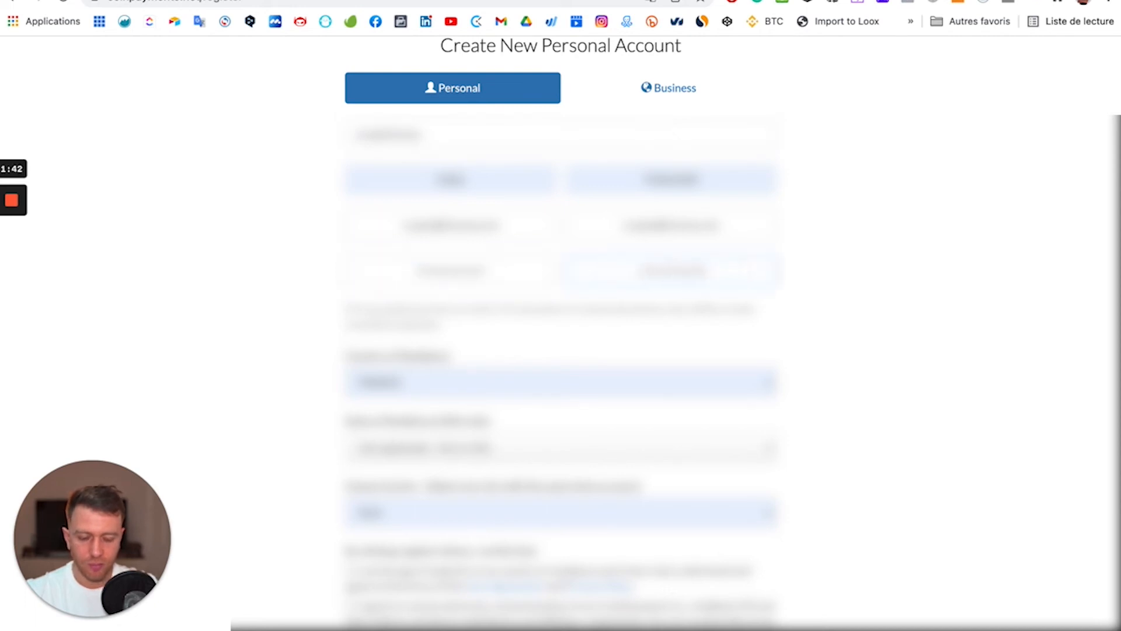
- Accept the user agreement and privacy policy, and start the hCaptcha check
scroll(528, 358, down, 5)
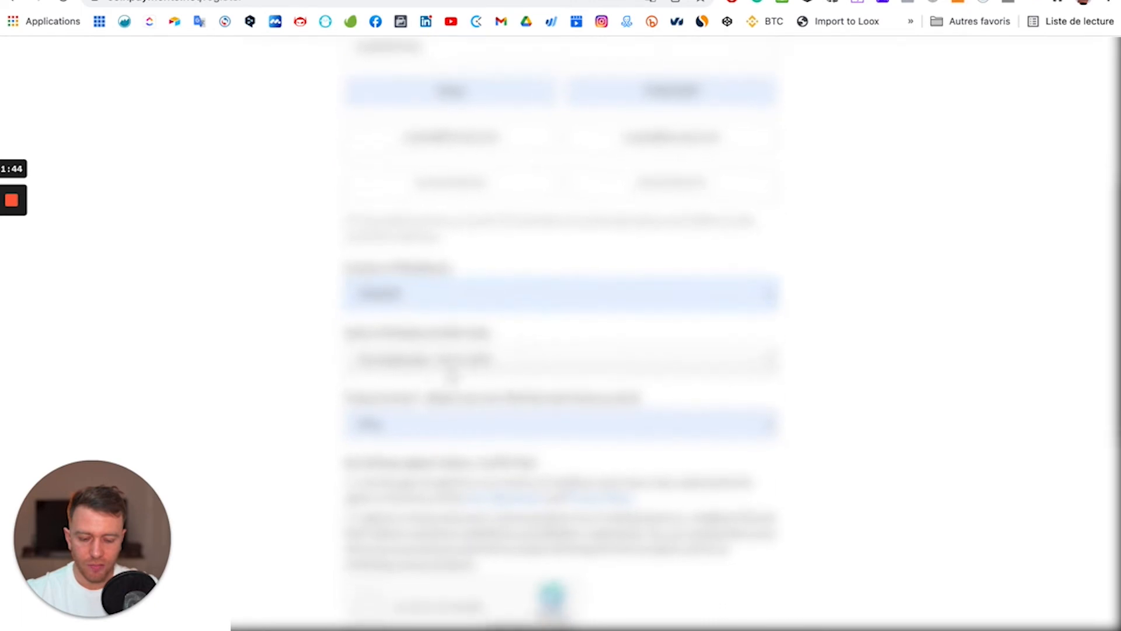
scroll(440, 375, down, 3)
click(353, 365)
click(367, 491)
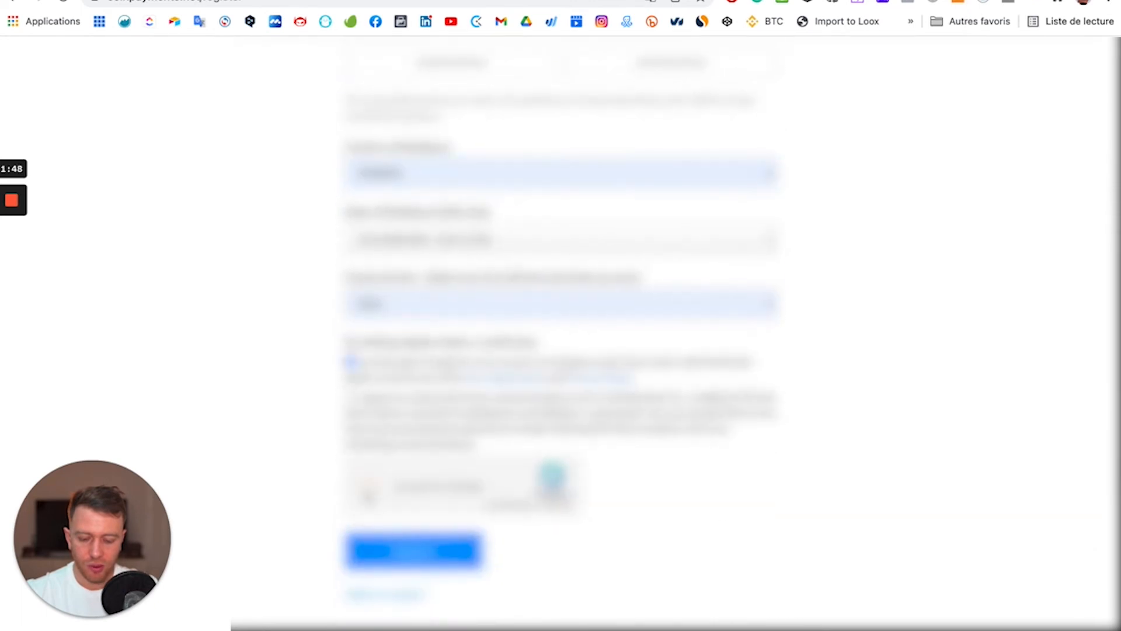
- Select all car images in the first hCaptcha image set
scroll(546, 182, up, 1)
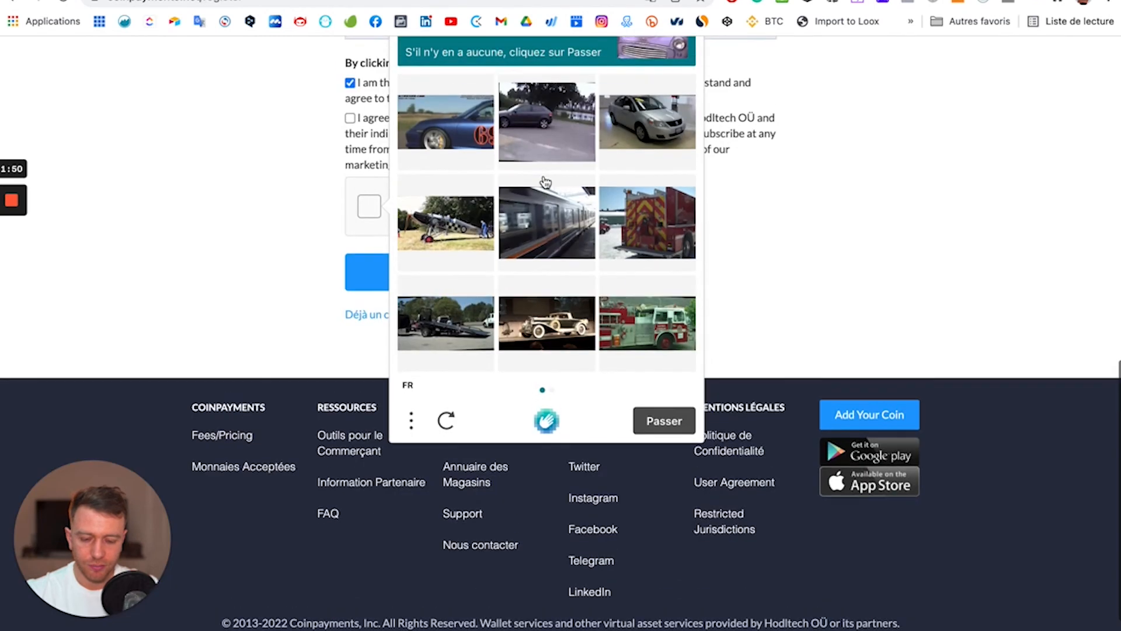
scroll(470, 140, up, 3)
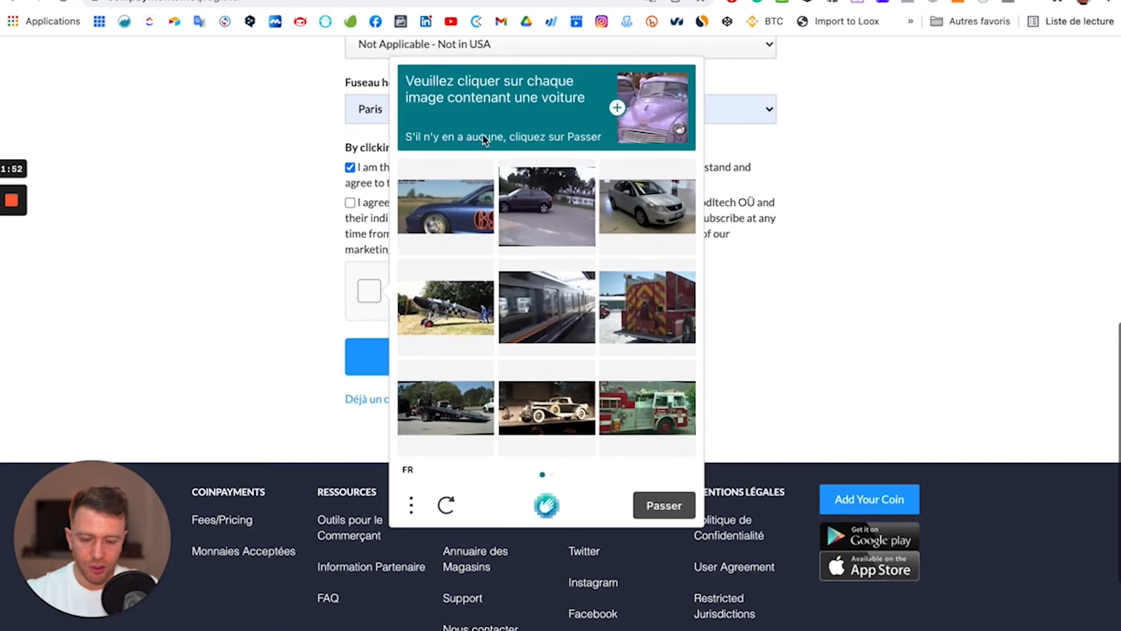
click(458, 232)
click(564, 213)
click(632, 213)
click(553, 416)
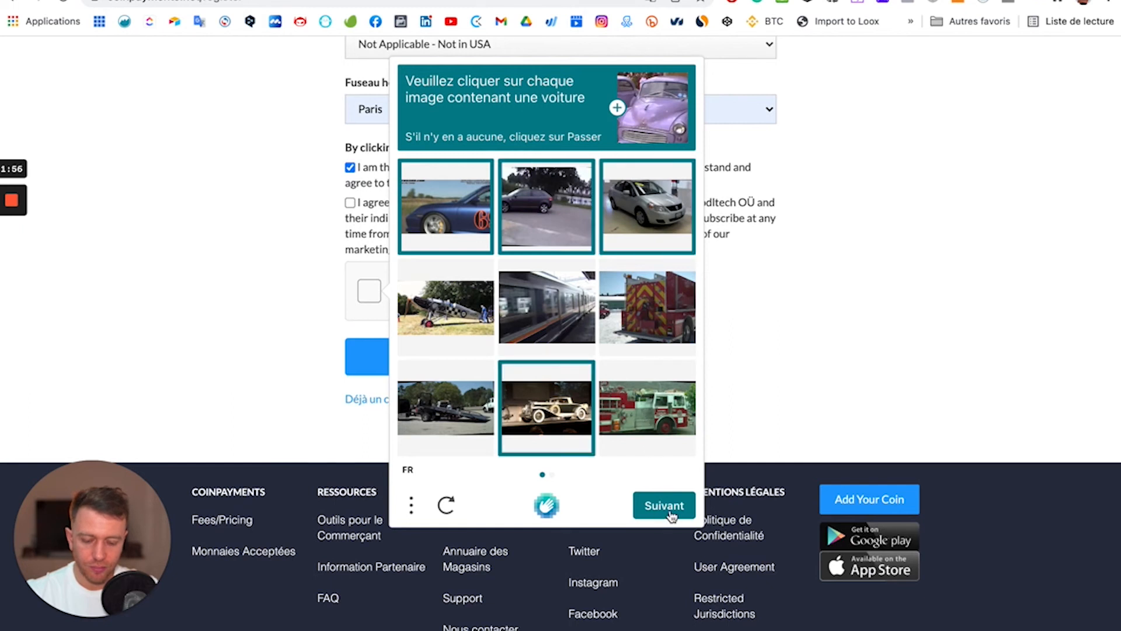
click(664, 506)
- Pick the remaining car images, pass the hCaptcha and submit the registration
click(545, 402)
click(661, 234)
click(659, 403)
click(660, 507)
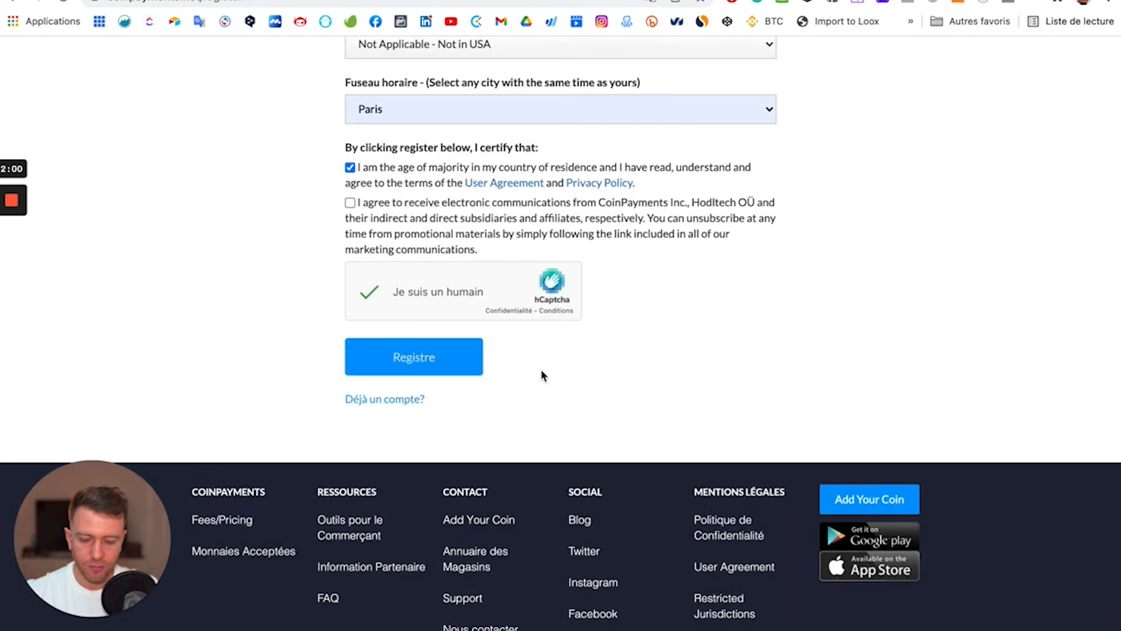
click(415, 360)
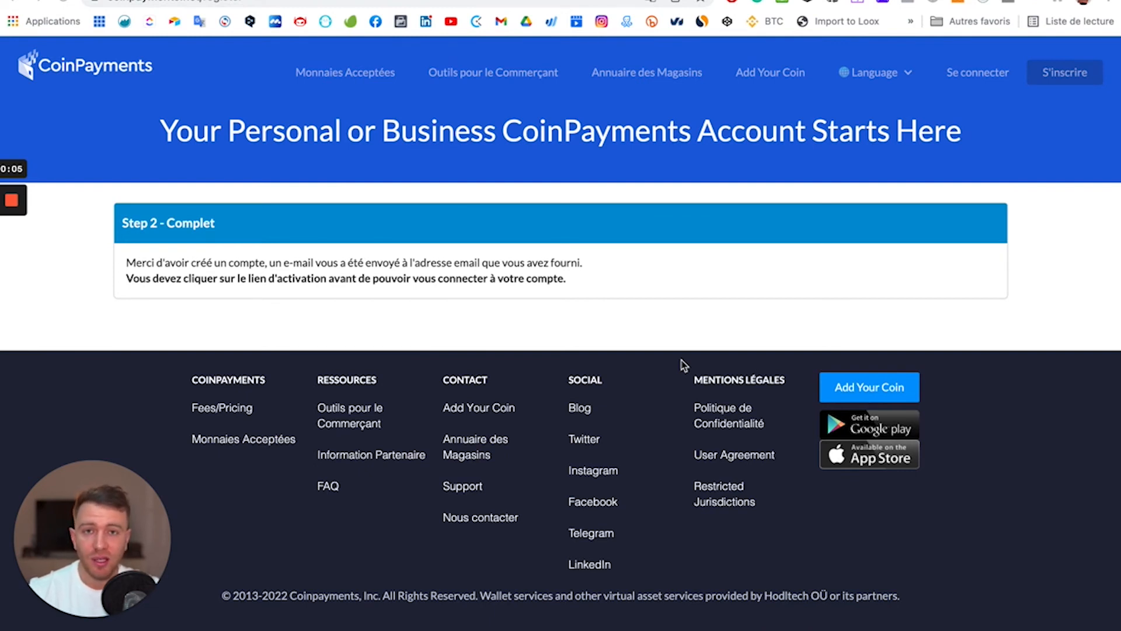
- Open the '[CoinPayments.net] Account Registration' email in Roundcube and click ACTIVATE ACCOUNT
click(327, 0)
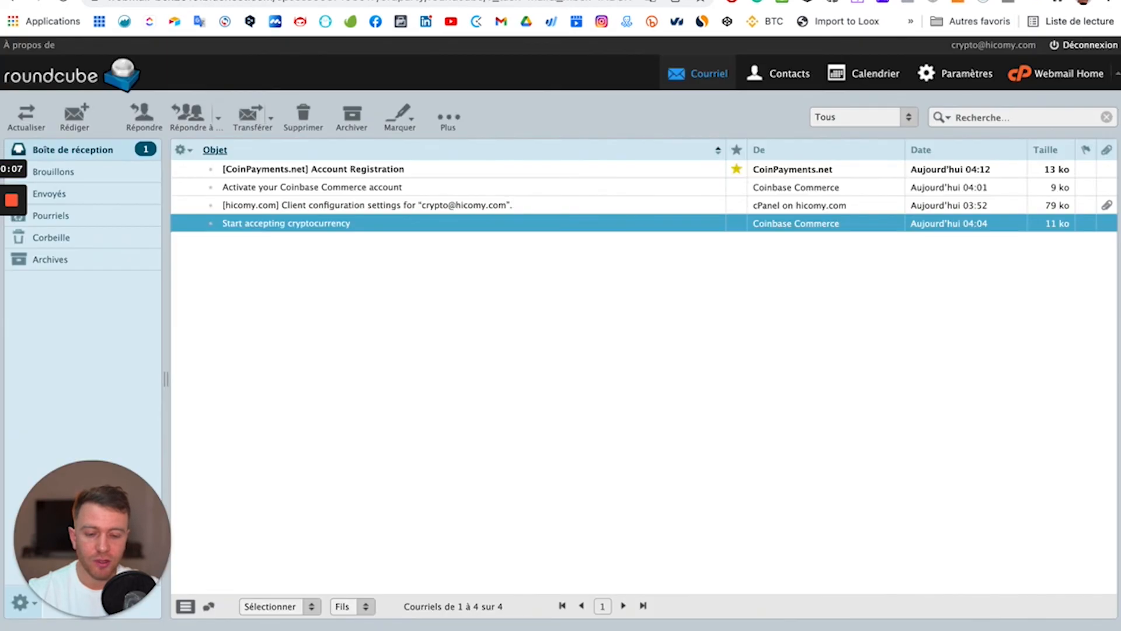
double_click(318, 170)
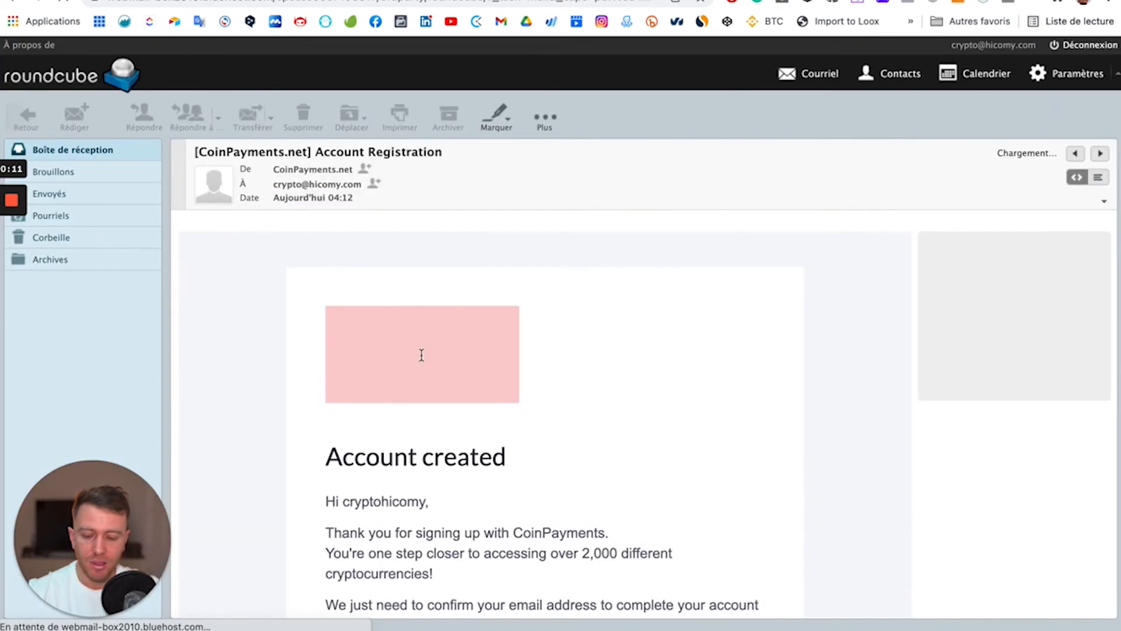
scroll(421, 353, down, 5)
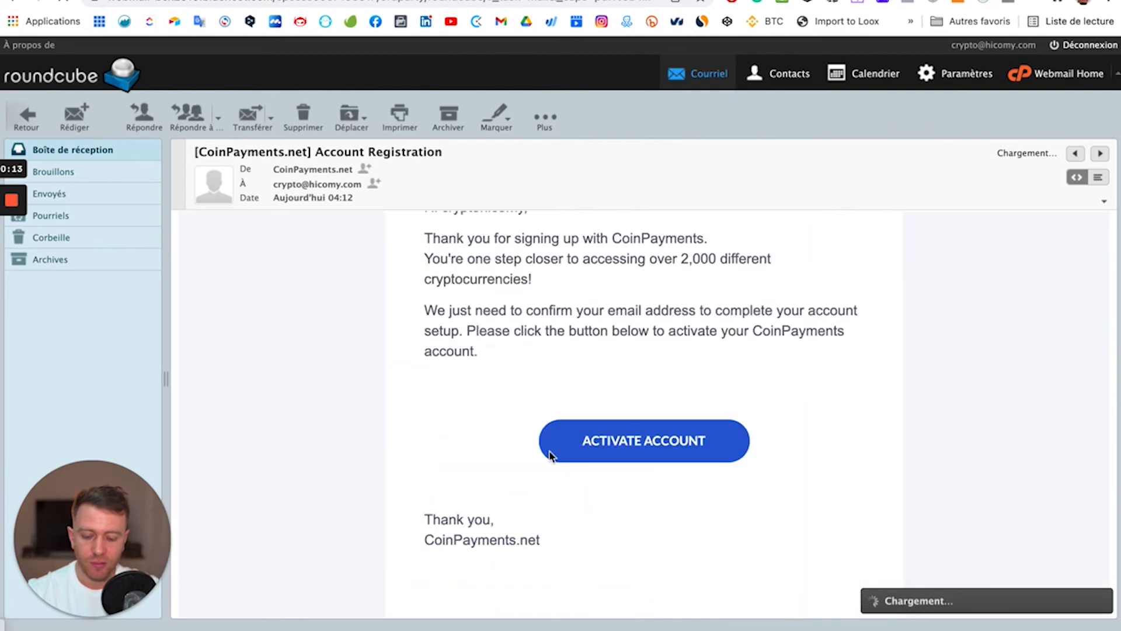
click(600, 448)
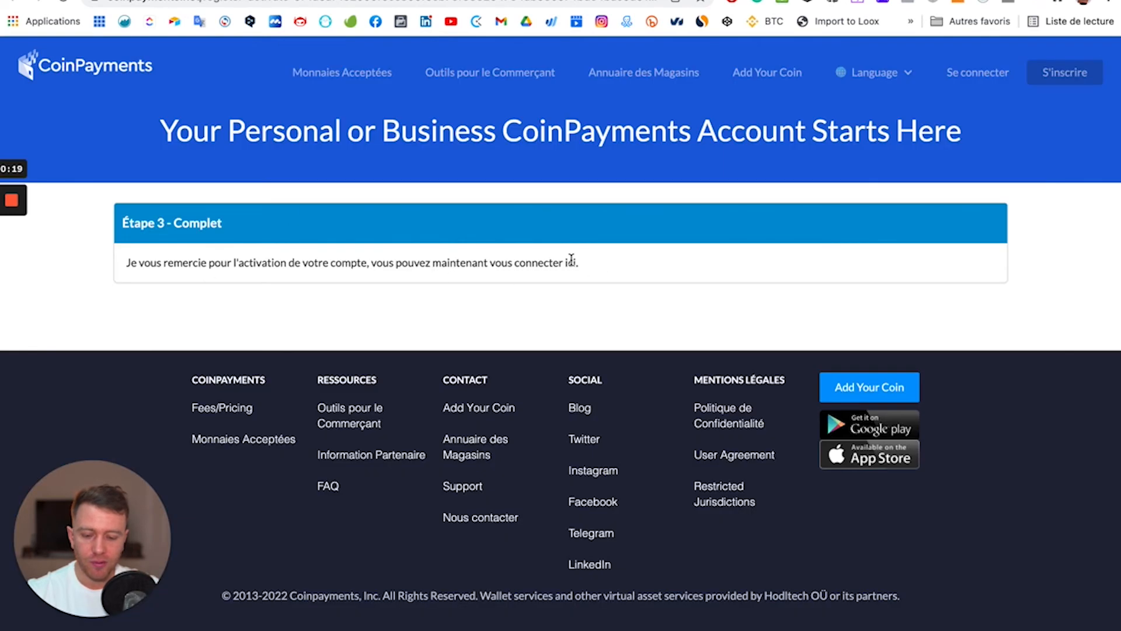
- Sign in to CoinPayments with the new account, then switch to the webmail inbox
click(977, 73)
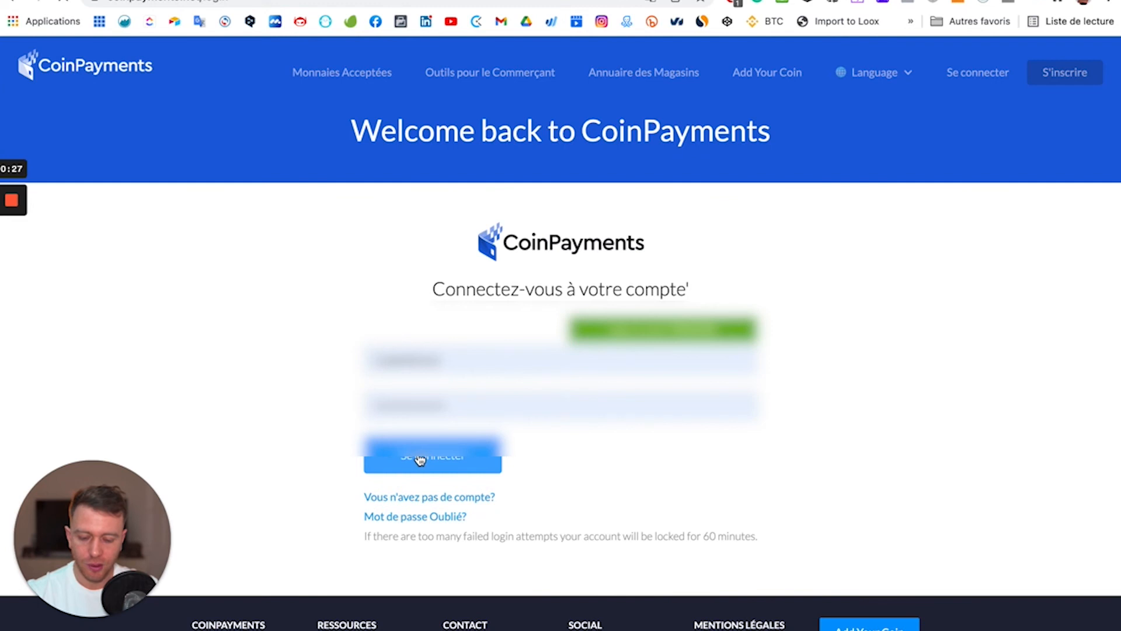
click(420, 460)
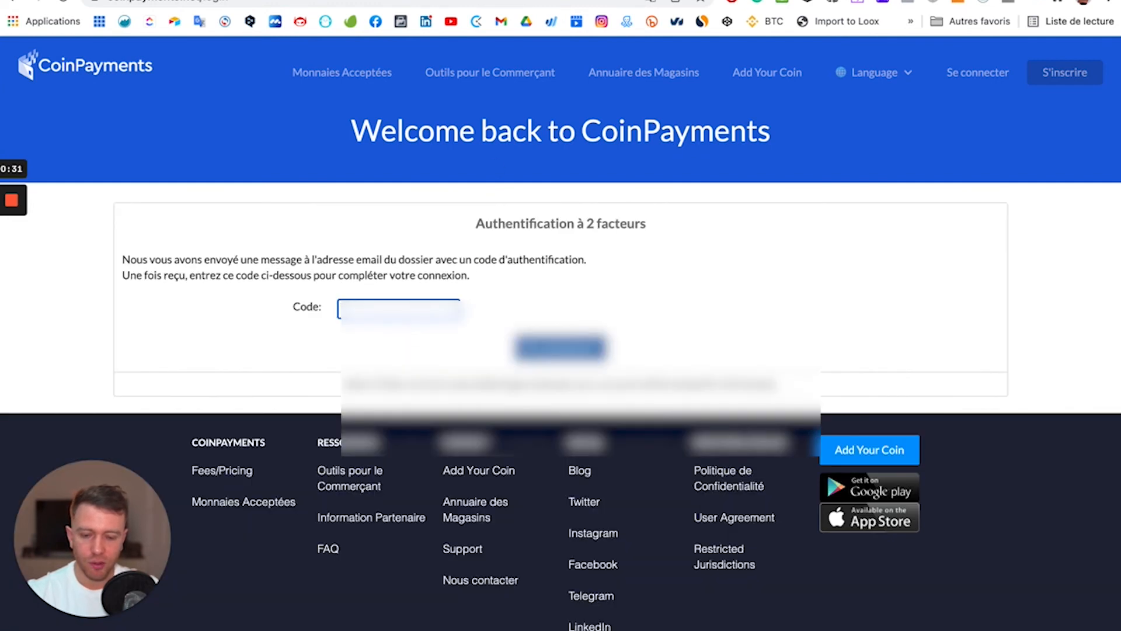
key(ctrl+shift+Tab)
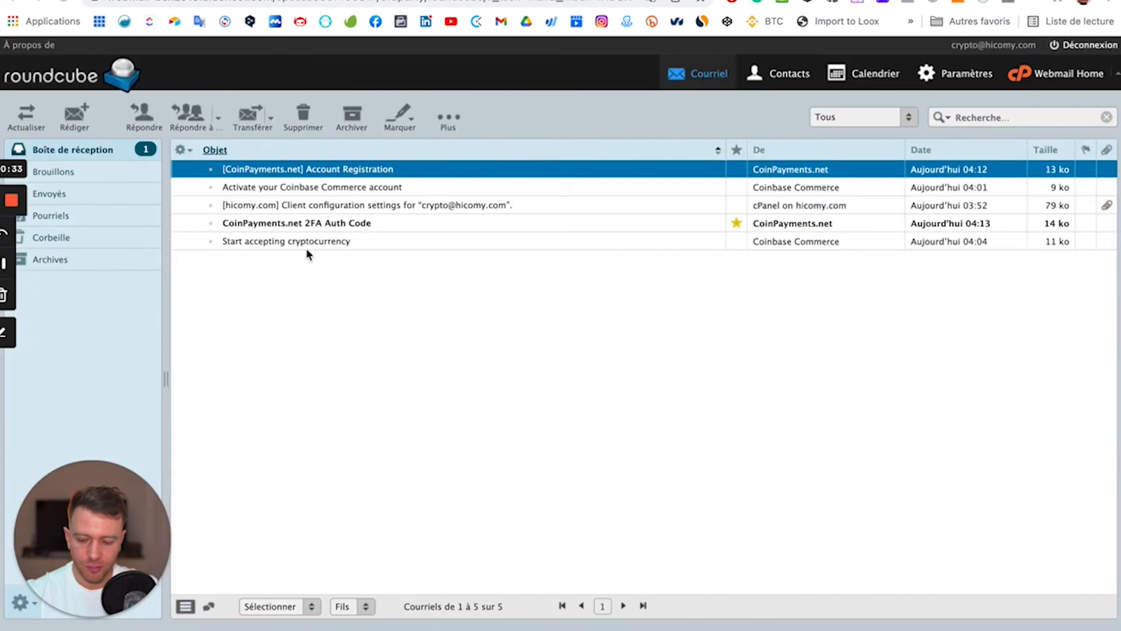
- Copy the code from the 'CoinPayments.net 2FA Auth Code' email and return to CoinPayments
click(335, 222)
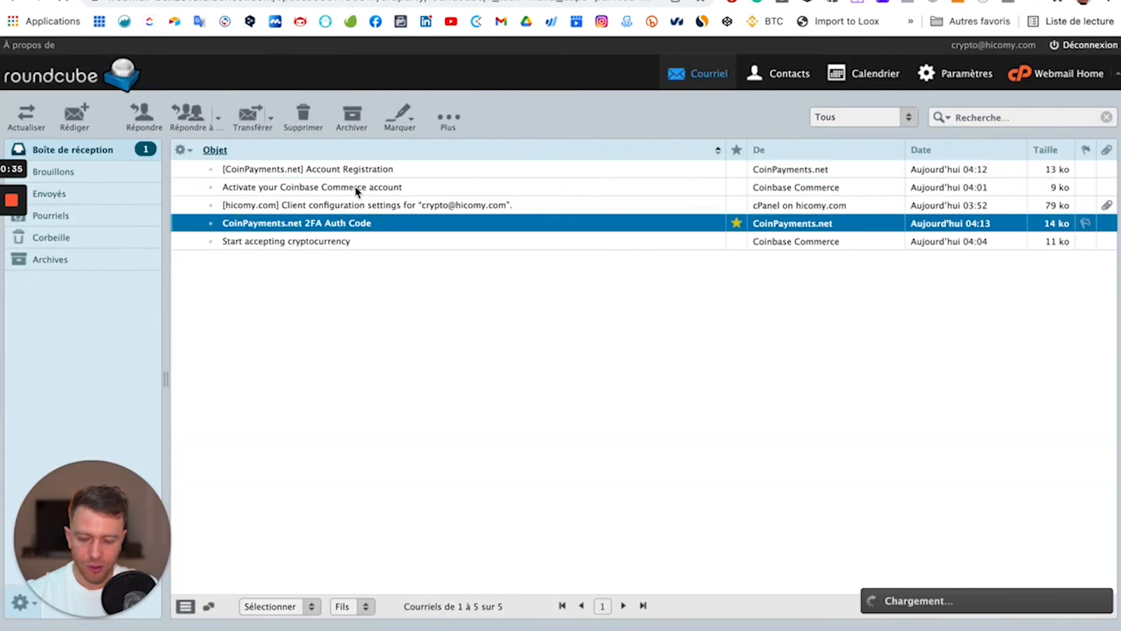
scroll(473, 501, down, 3)
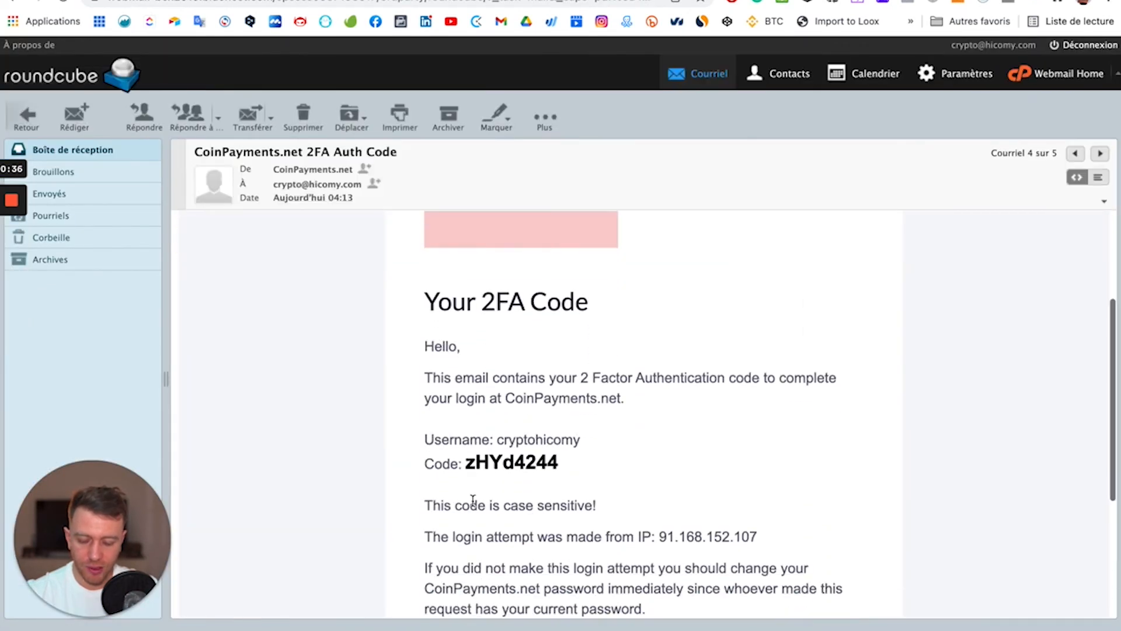
drag(475, 461, 570, 460)
click(492, 461)
drag(467, 461, 573, 463)
key(super+c)
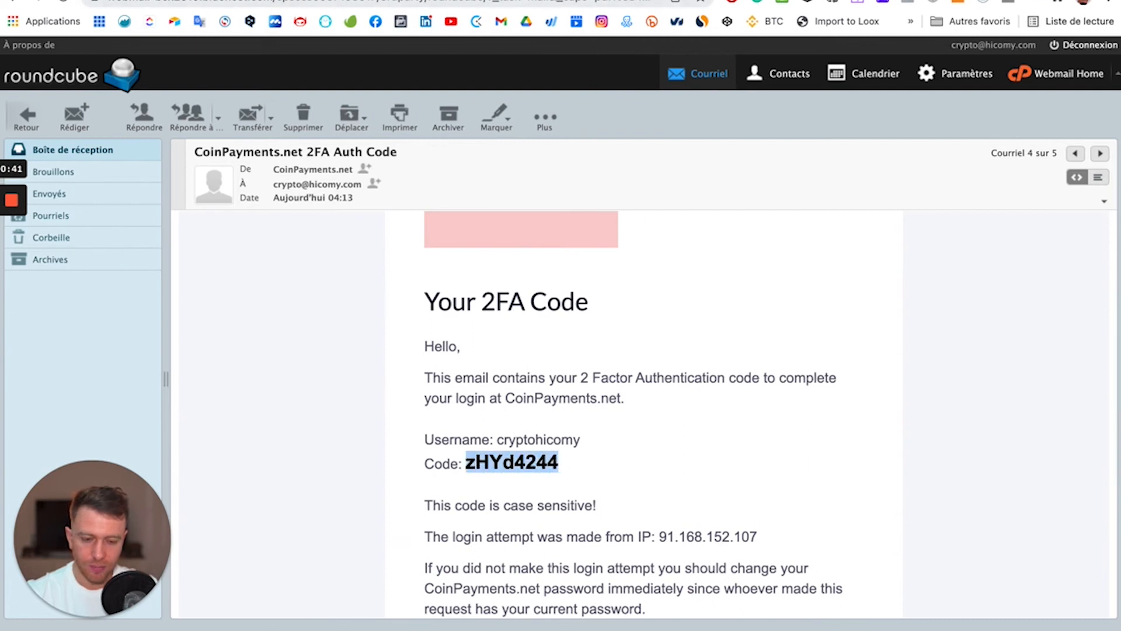
click(525, 1)
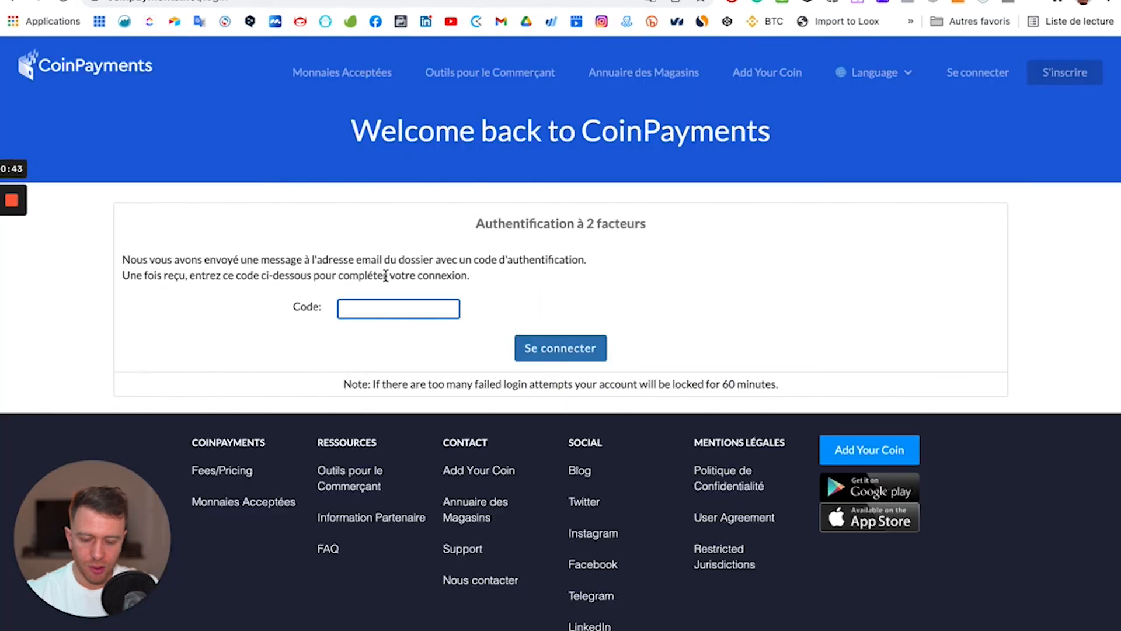
- Paste the 2FA code to sign in, then choose Commerçant and All 110+ Coins
key(super+v)
click(548, 353)
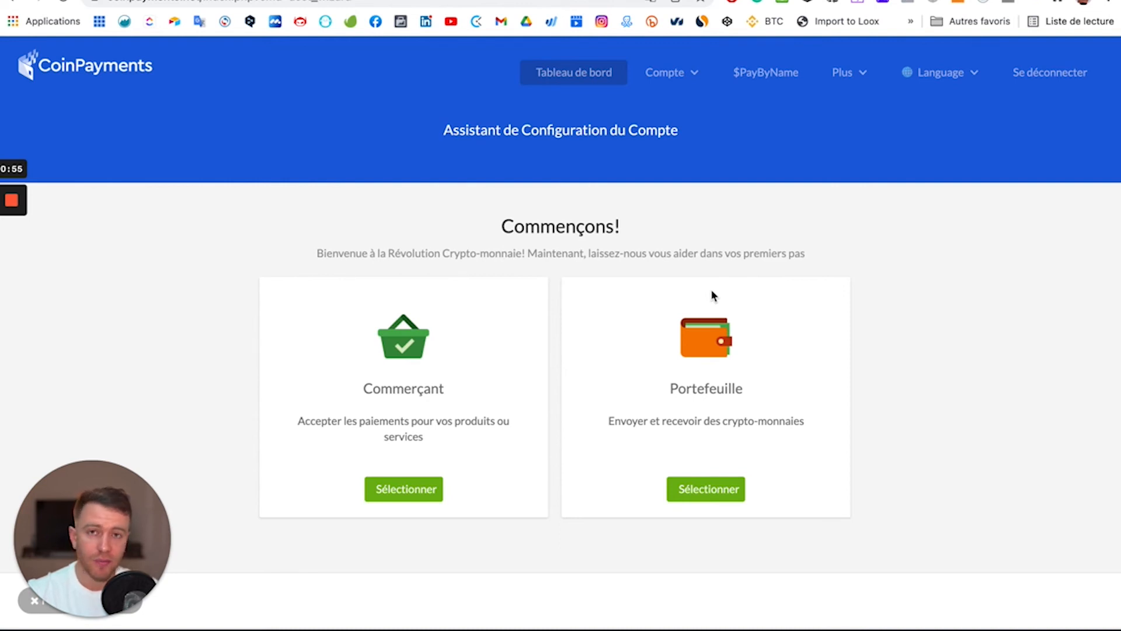
click(408, 492)
scroll(499, 327, down, 1)
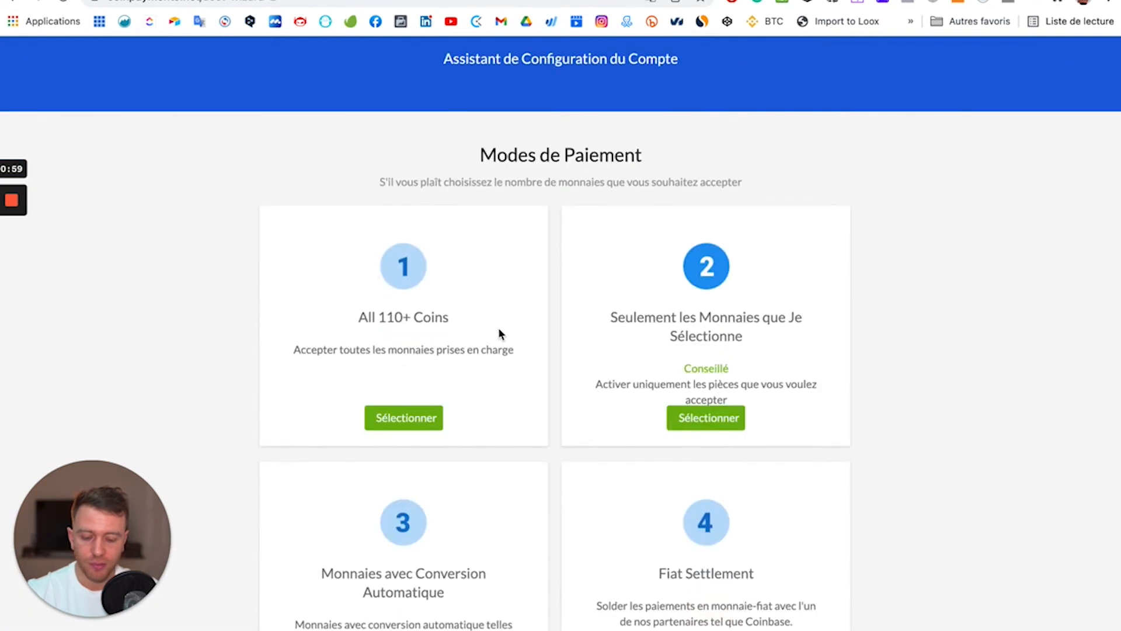
click(418, 419)
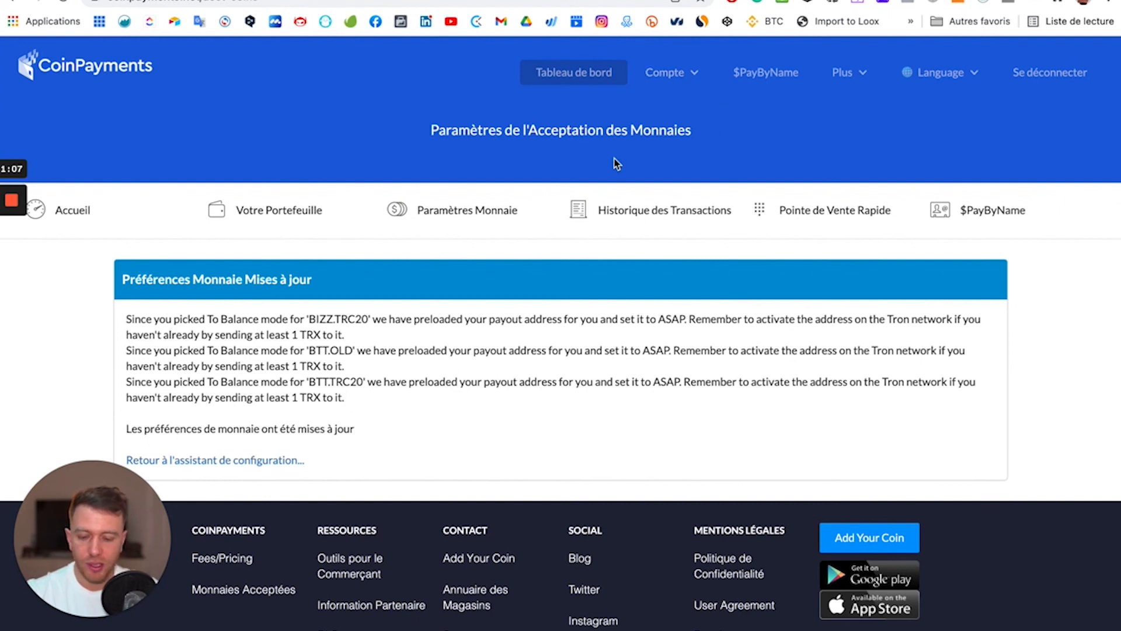
- Copy the merchant ID from CoinPayments' Paramètres du Compte into Shopify's Merchant ID field
click(683, 80)
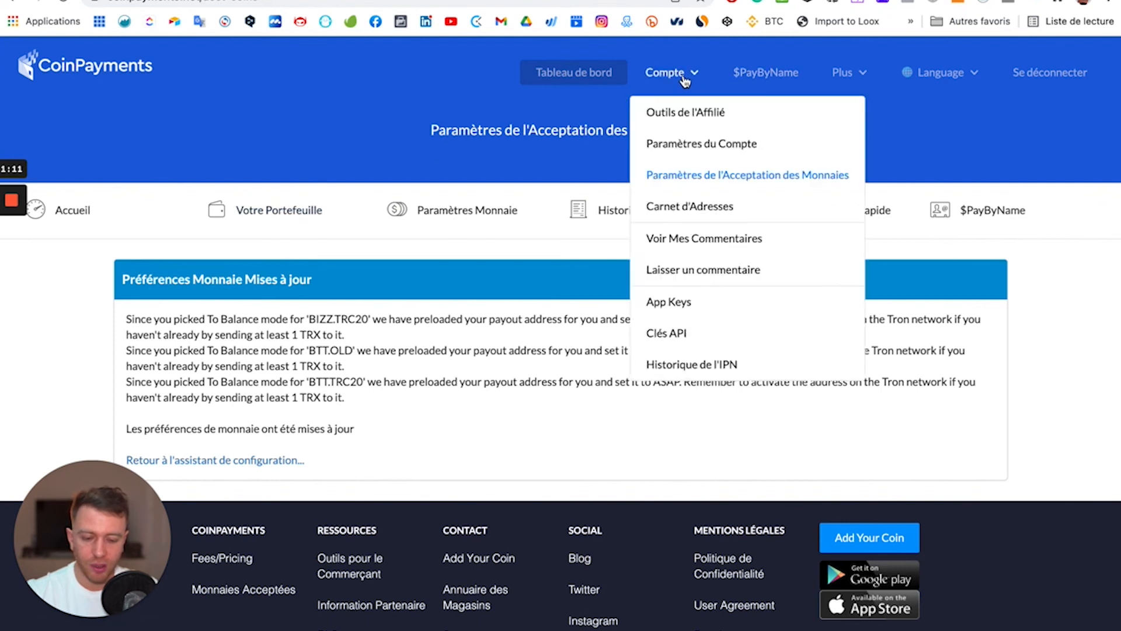
click(722, 154)
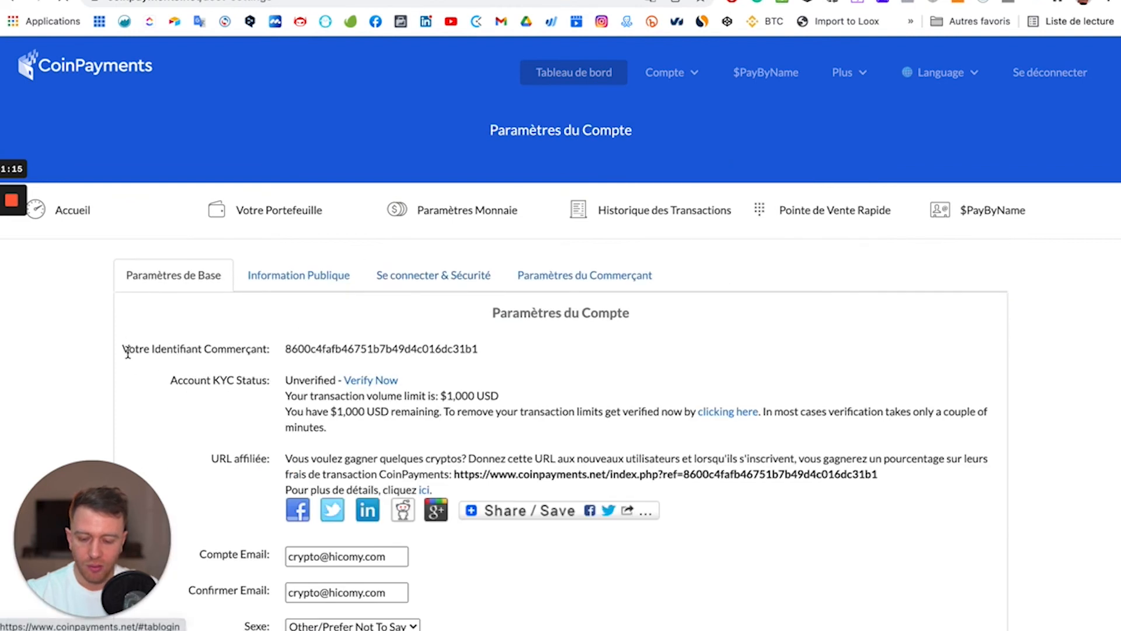
drag(129, 348, 250, 348)
double_click(309, 349)
key(super+c)
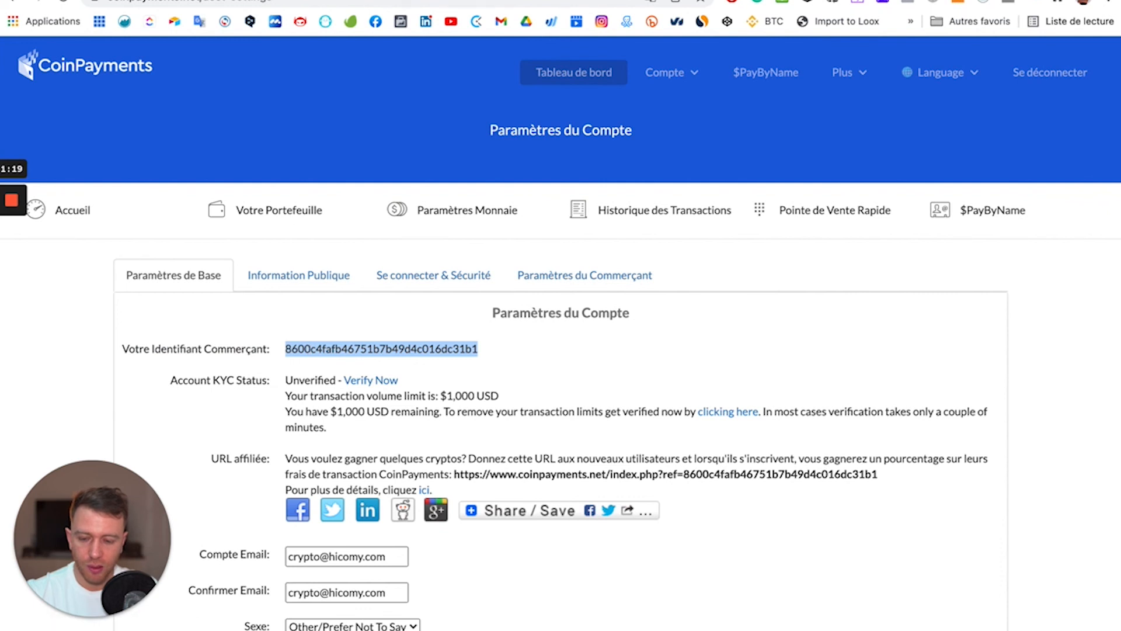
click(193, 0)
click(511, 324)
key(super+v)
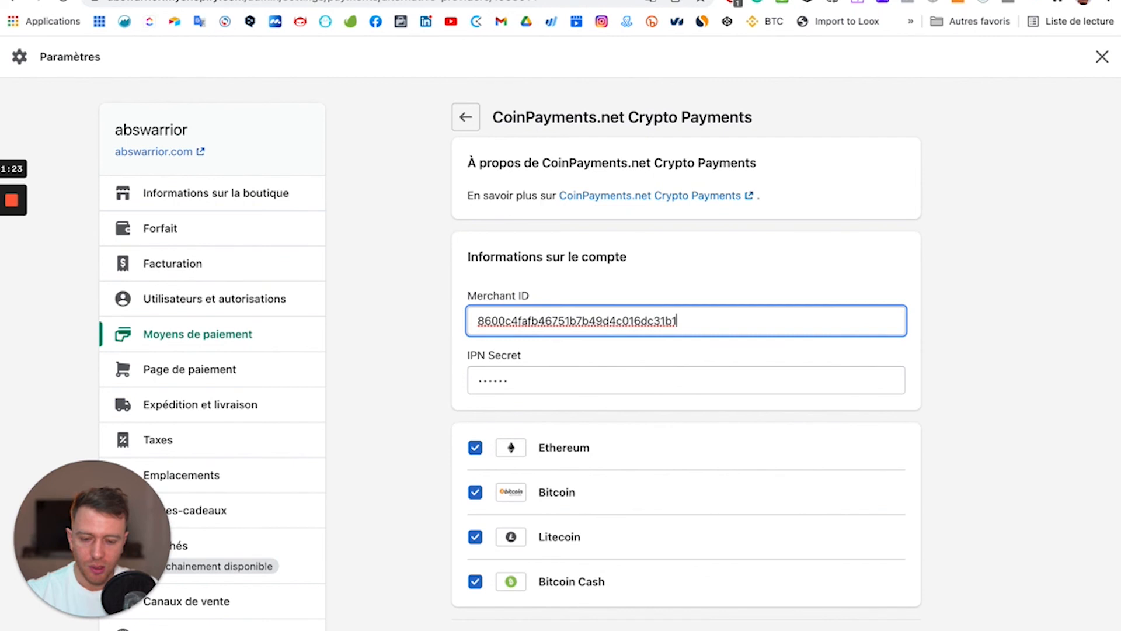
key(ctrl+Tab)
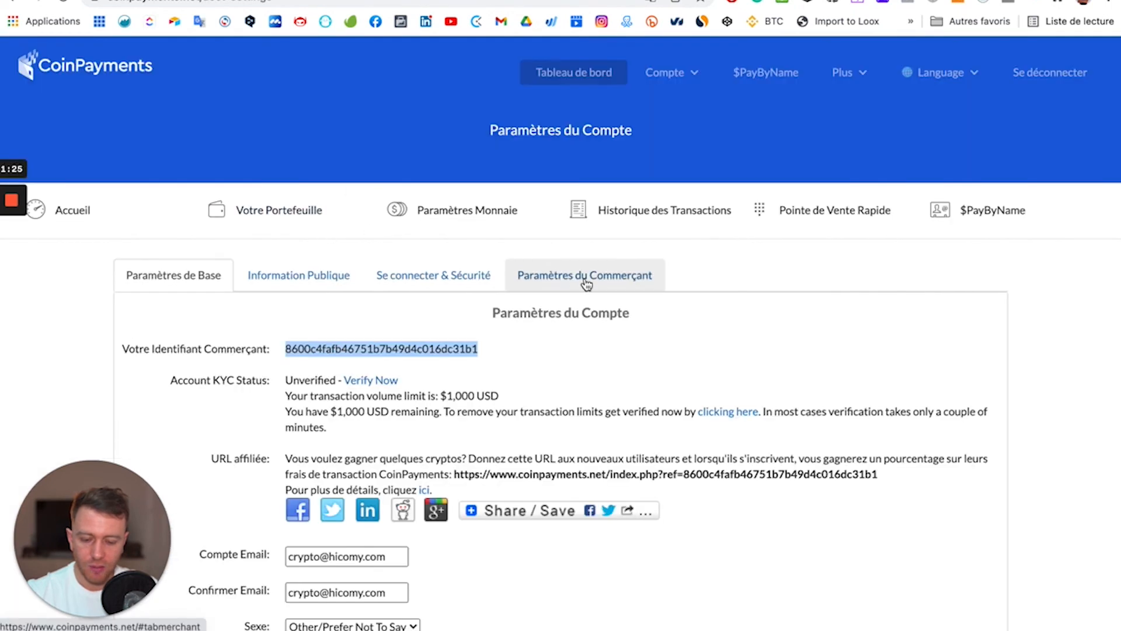
- Autofill the IPN Secret in CoinPayments' Paramètres du Commerçant and paste it into Shopify's IPN Secret field
click(567, 292)
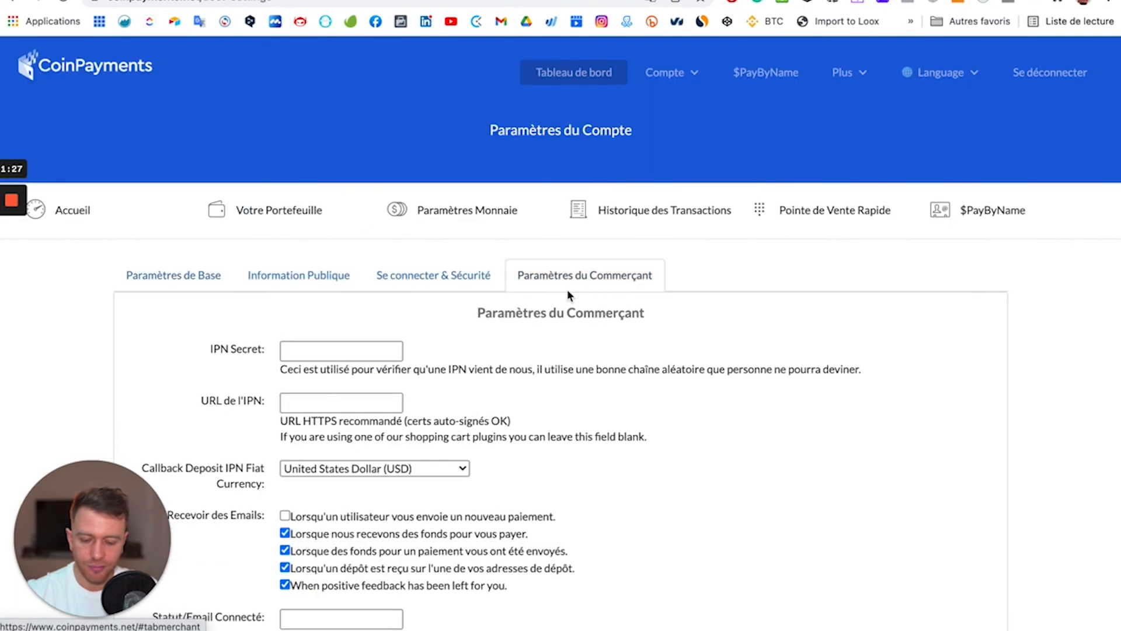
click(320, 344)
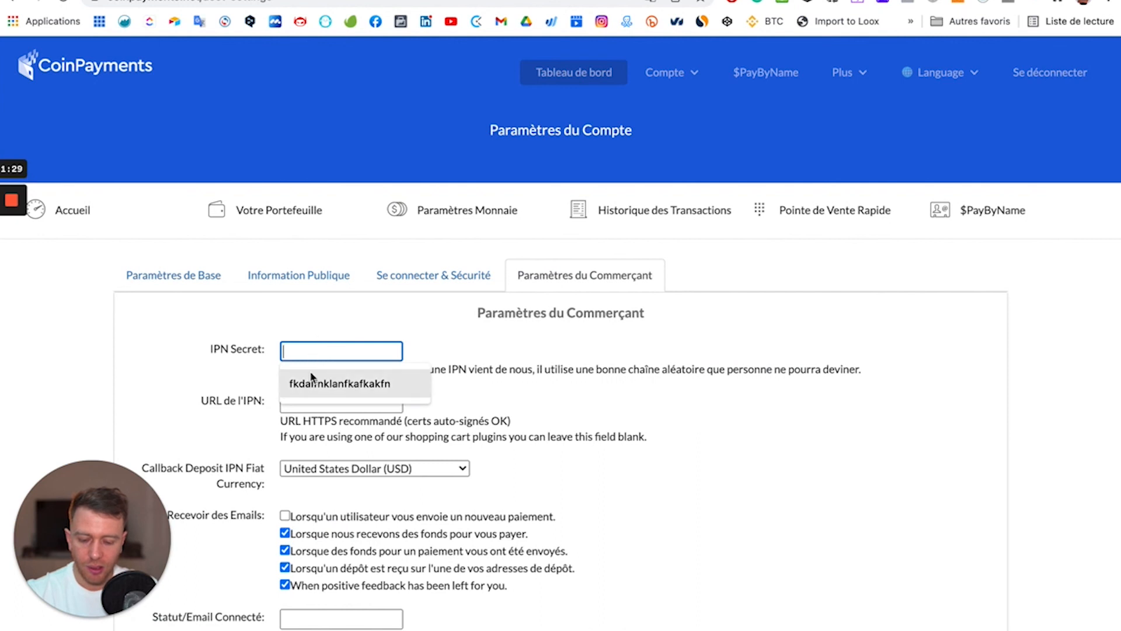
click(307, 377)
double_click(312, 349)
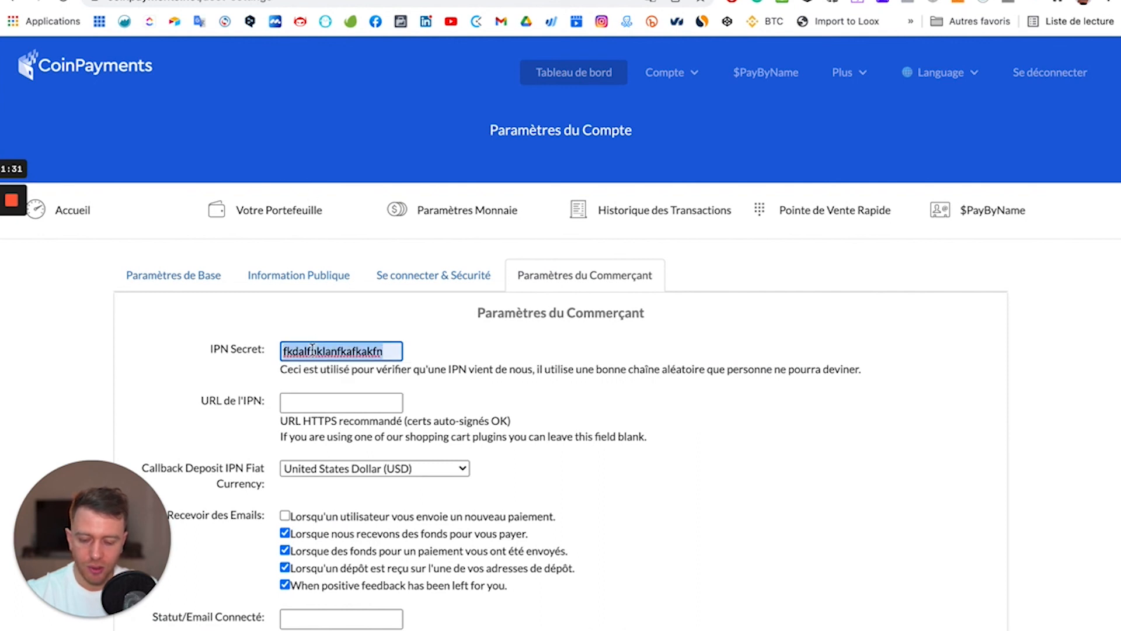
key(ctrl+Tab)
click(538, 380)
key(super+v)
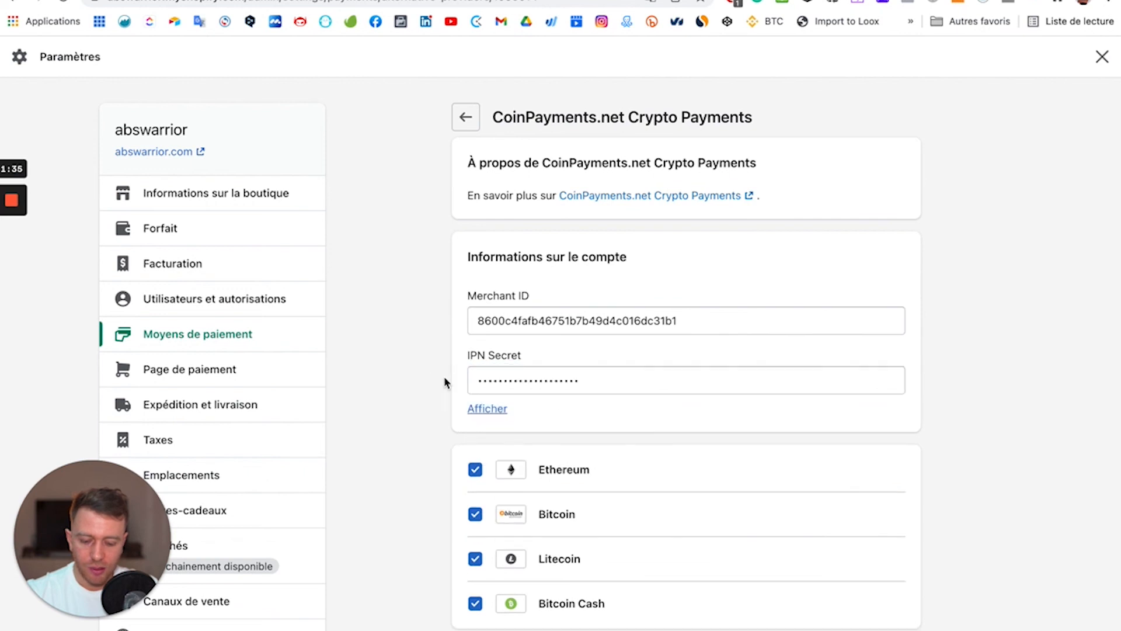
- Reactivate CoinPayments.net Crypto Payments in Shopify with four coins, then return to CoinPayments' merchant settings
click(435, 380)
scroll(550, 426, down, 3)
click(723, 515)
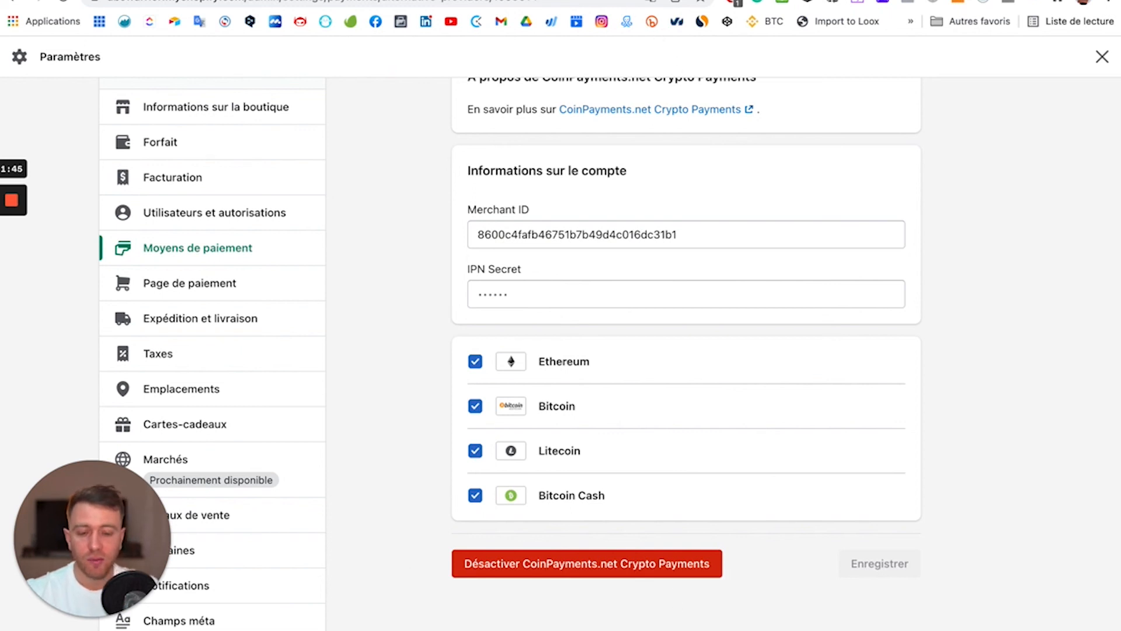
click(590, 0)
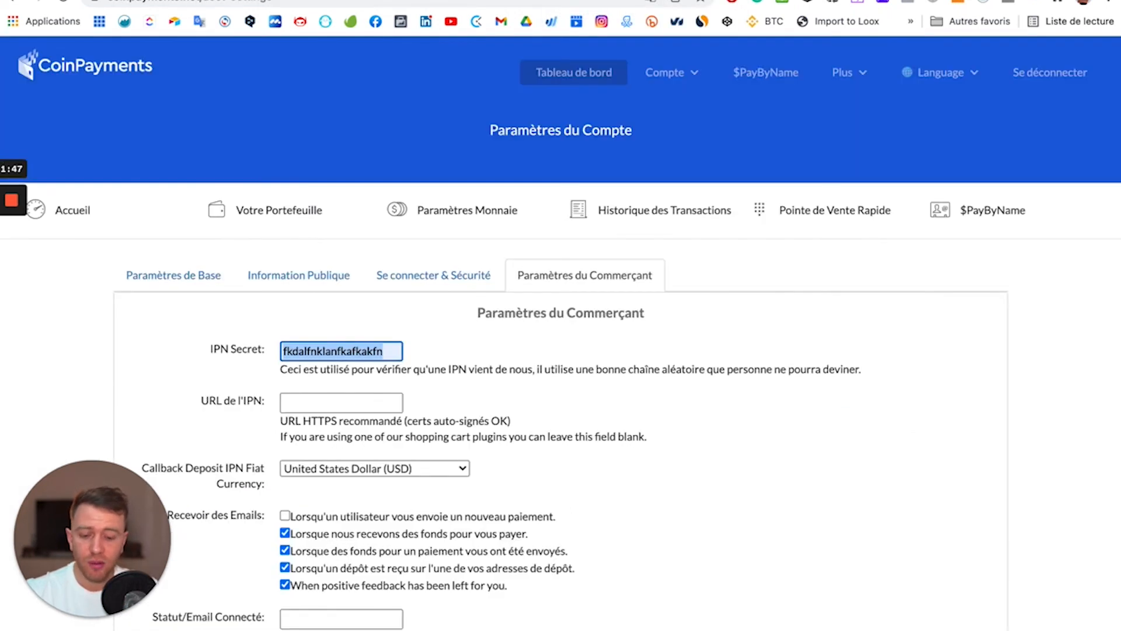